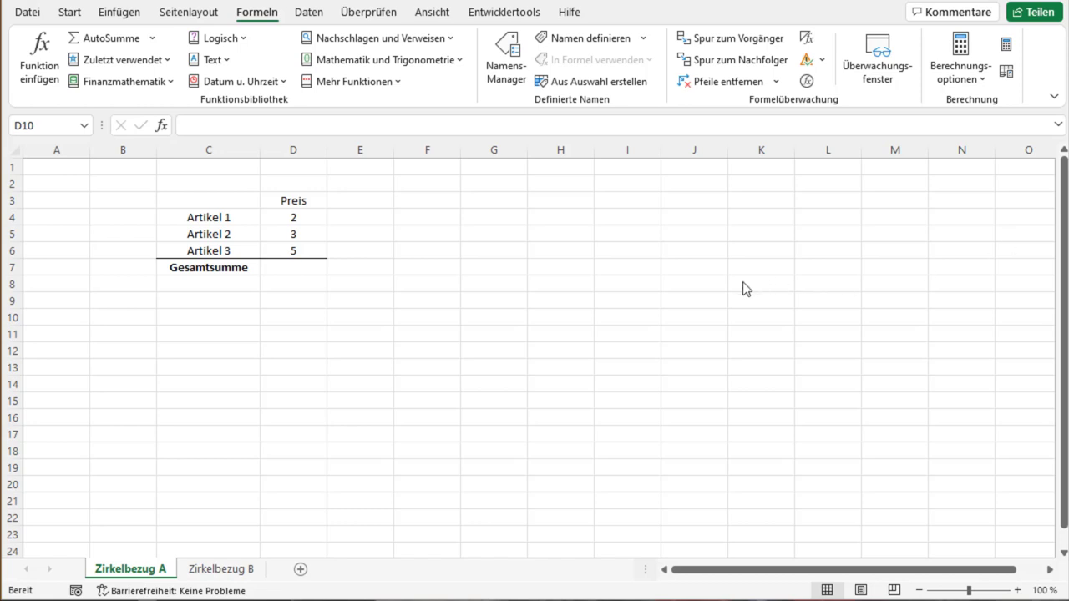
- Look over the Artikel 1, 2 and 3 labels in the item list
{"action": "left_click", "coordinate": [348, 236]}
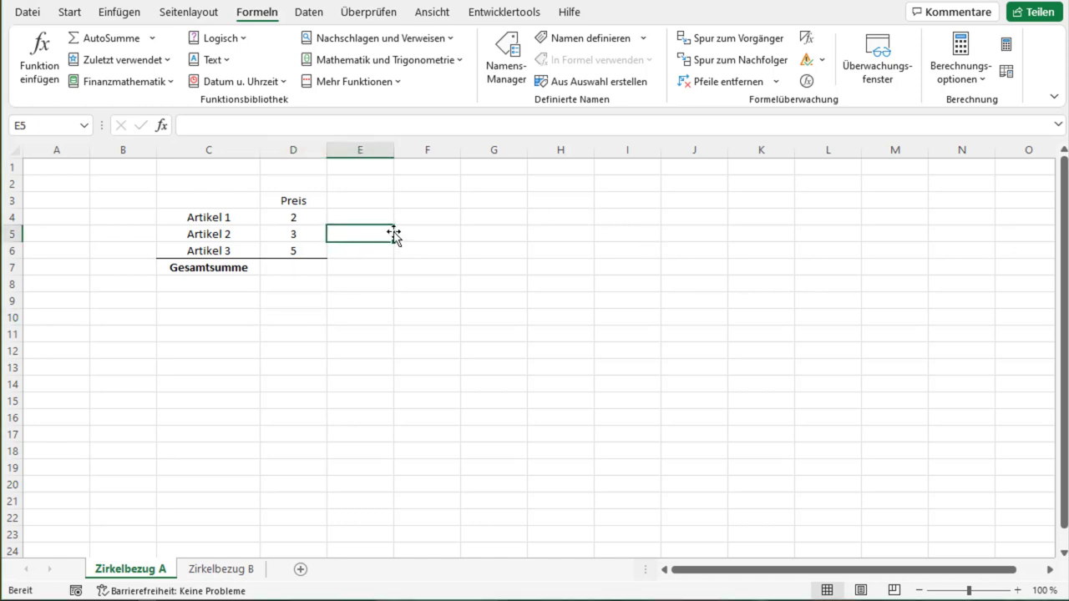
{"action": "left_click", "coordinate": [216, 216]}
{"action": "left_click", "coordinate": [223, 234]}
{"action": "left_click", "coordinate": [222, 251]}
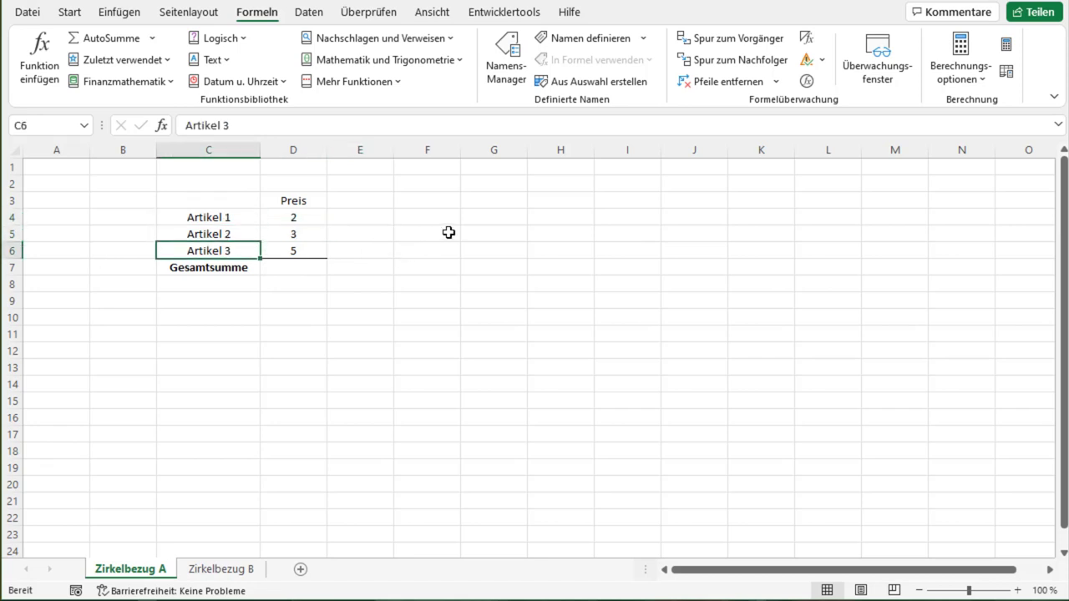
- Type the formula =SUMME(D4:D7) into D7 beside Gesamtsumme
{"action": "left_click", "coordinate": [321, 266]}
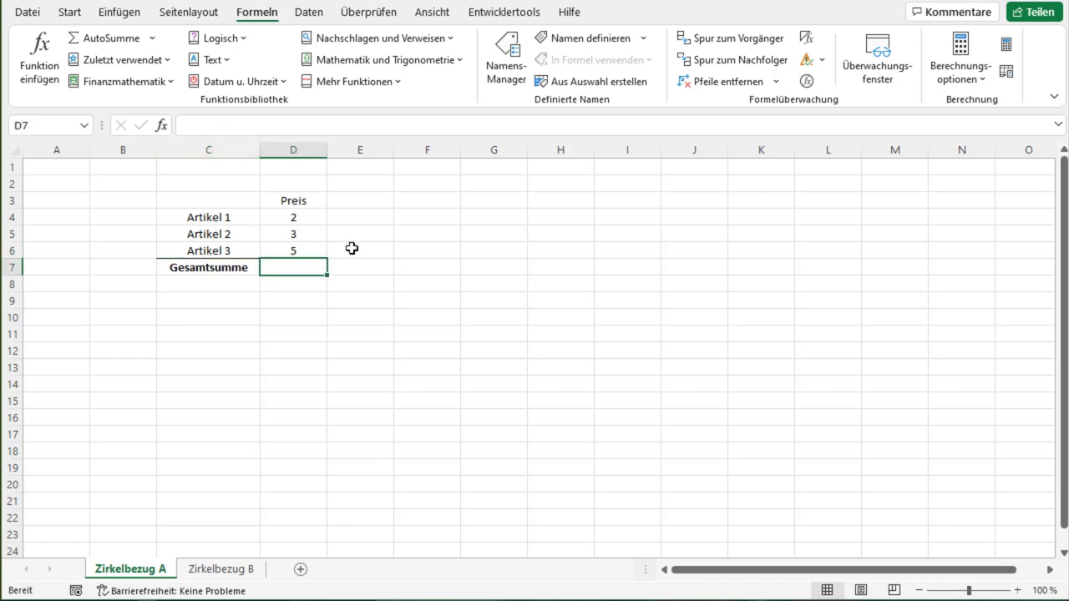
{"action": "type", "text": "=SUMME"}
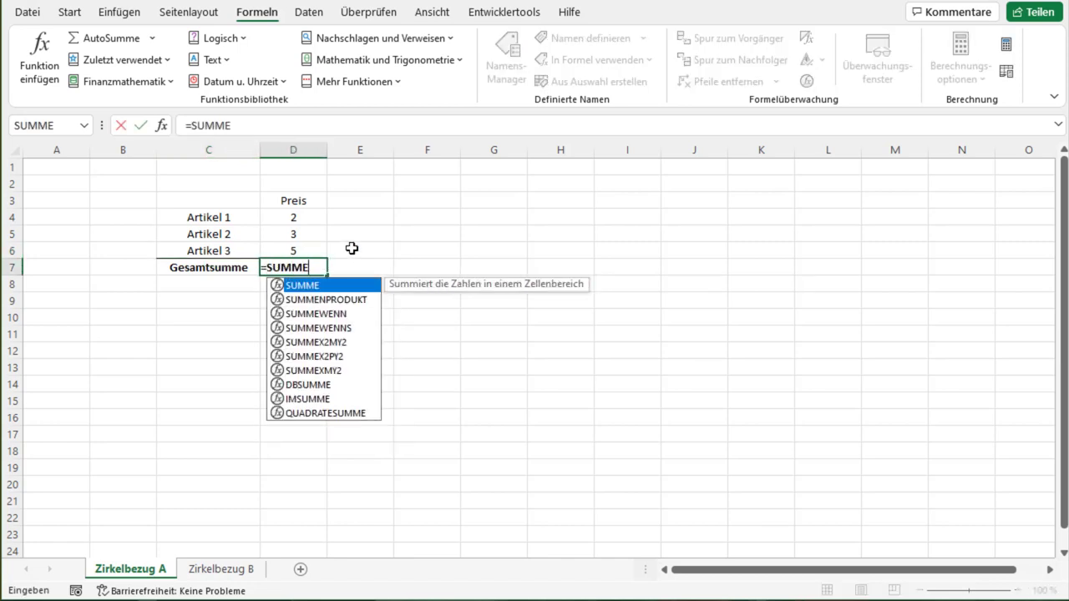
{"action": "type", "text": "("}
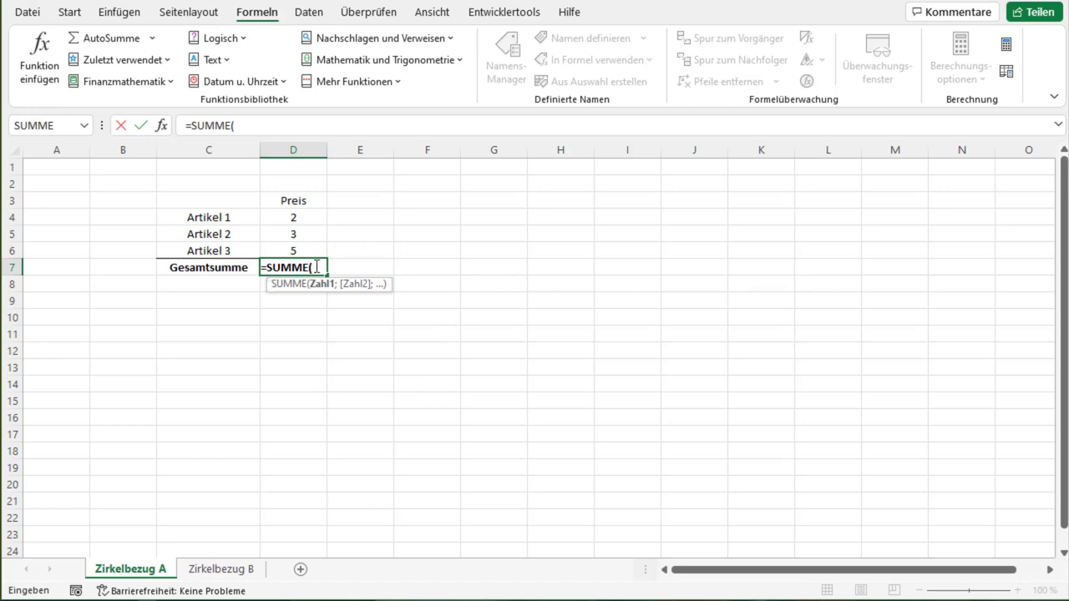
{"action": "left_click_drag", "start_coordinate": [309, 217], "coordinate": [314, 266]}
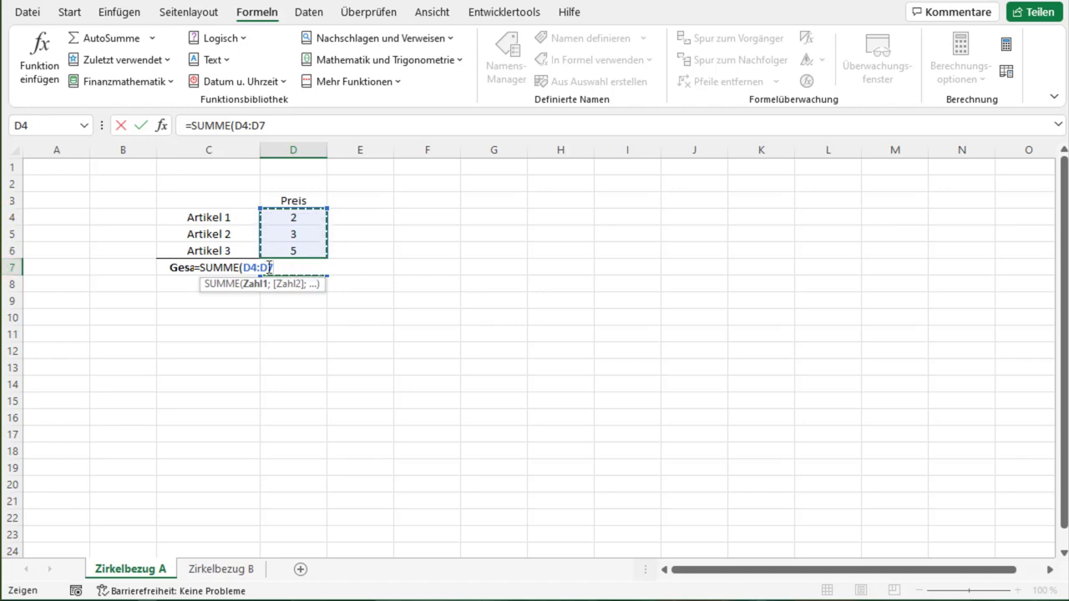
{"action": "type", "text": ")"}
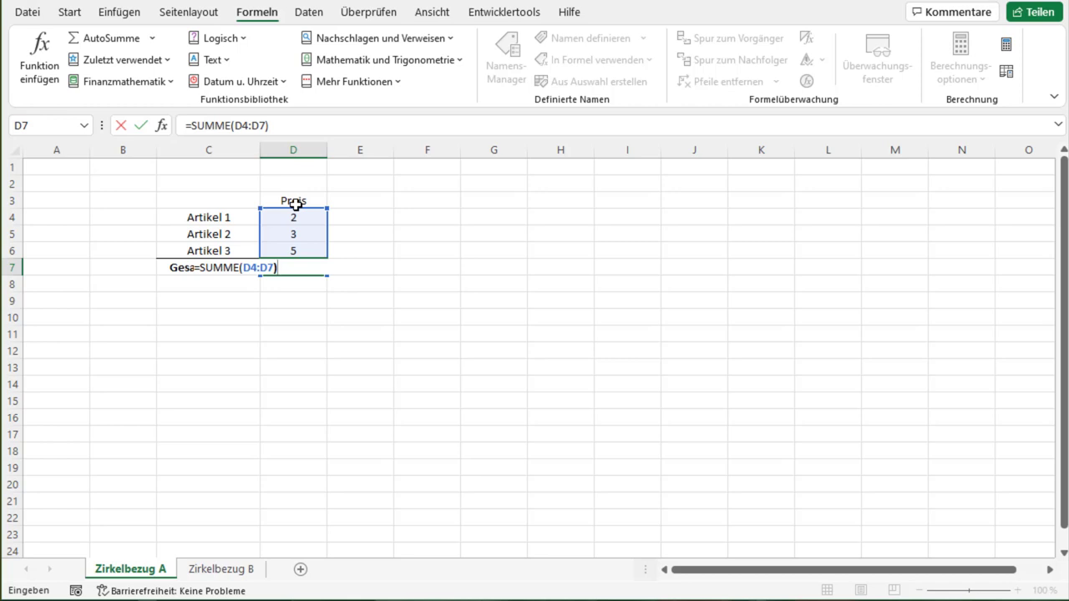
- Confirm =SUMME(D4:D7), close the circular reference warning, and reselect D7 showing 0
{"action": "key", "text": "Return"}
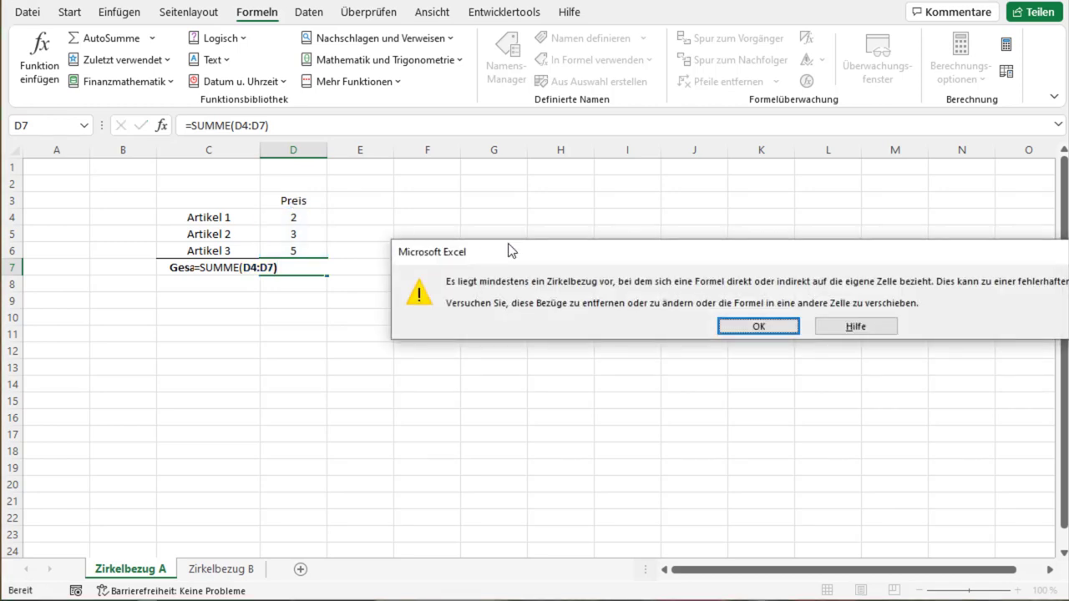
{"action": "left_click_drag", "start_coordinate": [509, 250], "coordinate": [327, 228]}
{"action": "left_click_drag", "start_coordinate": [445, 236], "coordinate": [376, 227]}
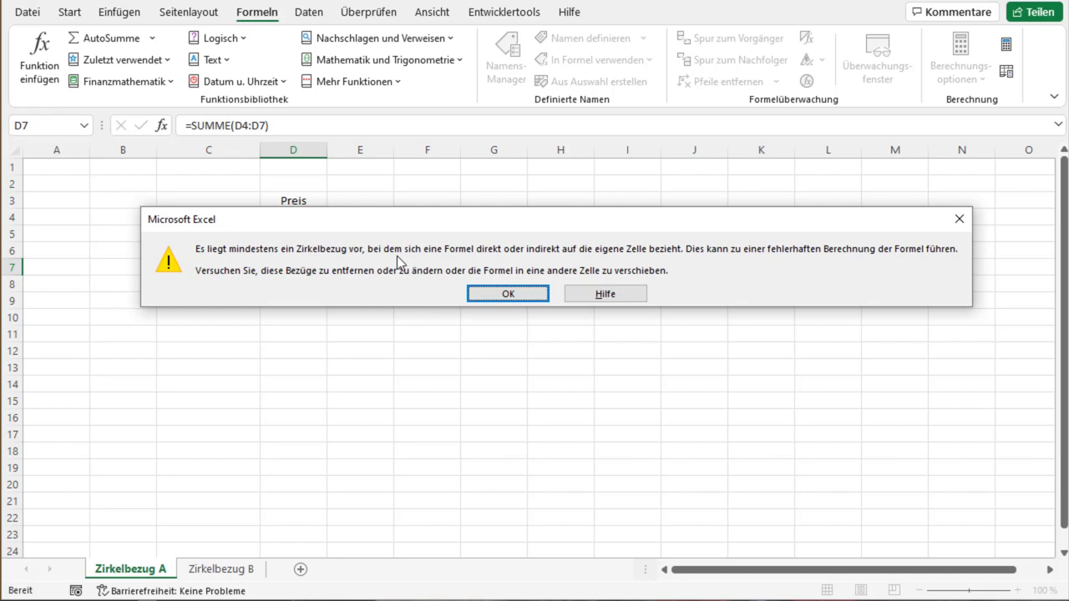
{"action": "left_click", "coordinate": [497, 294]}
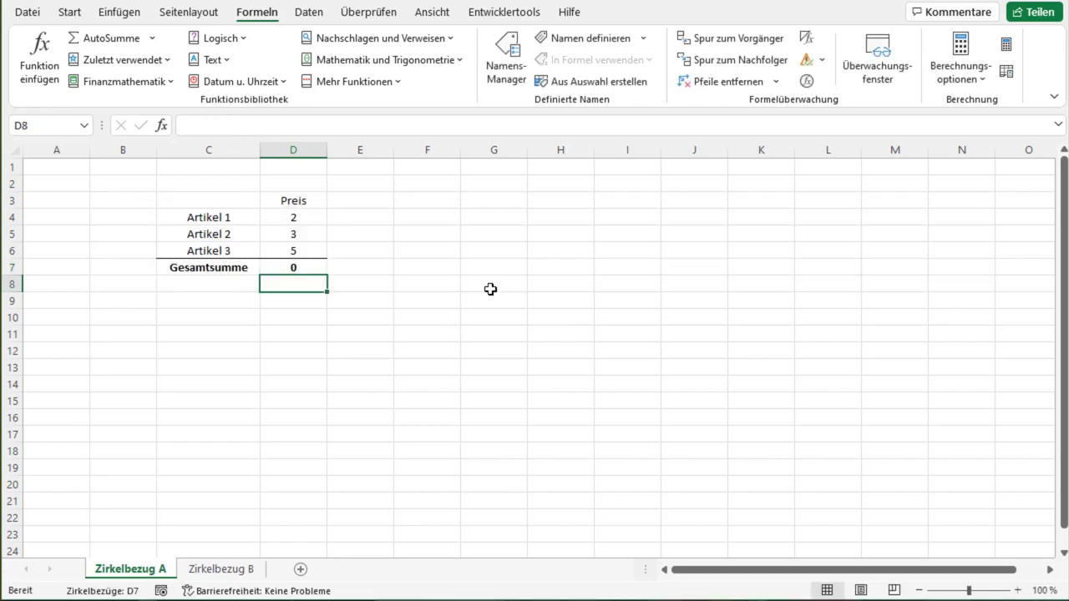
{"action": "left_click", "coordinate": [318, 266]}
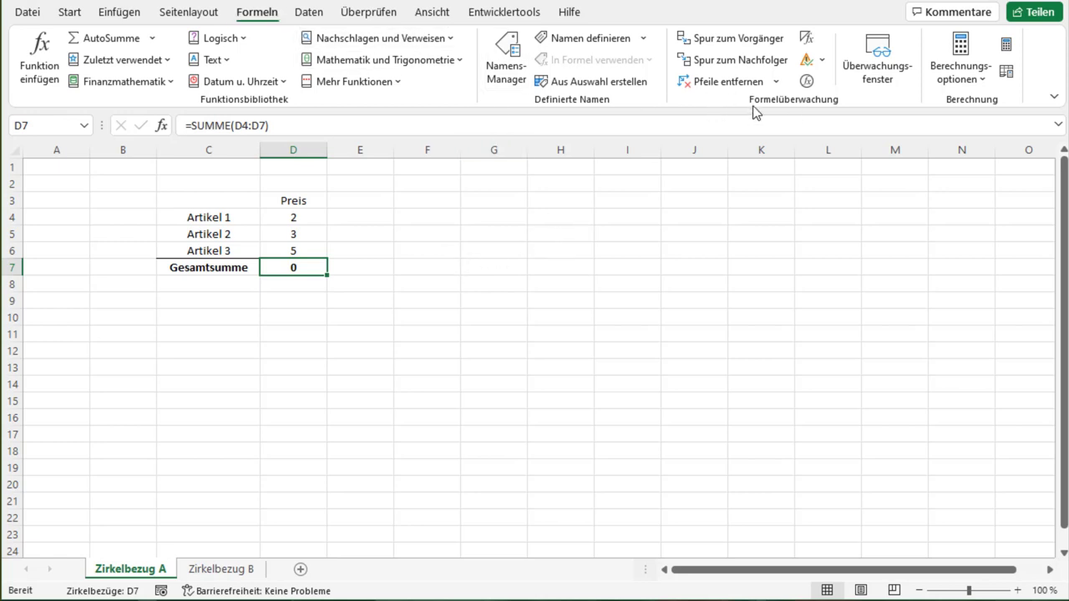
{"action": "left_click", "coordinate": [823, 64]}
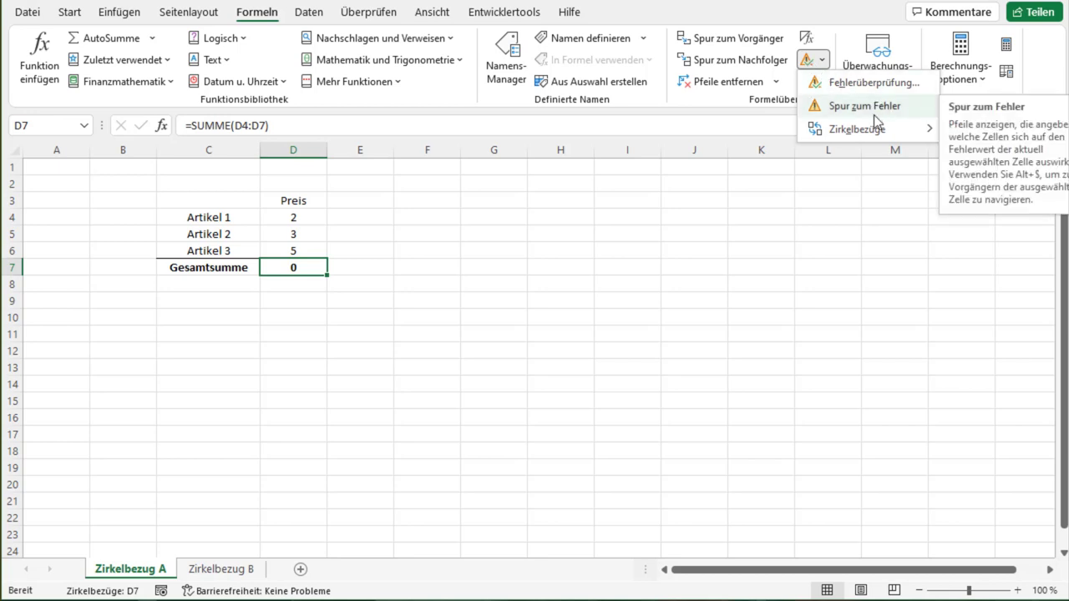
{"action": "mouse_move", "coordinate": [855, 137]}
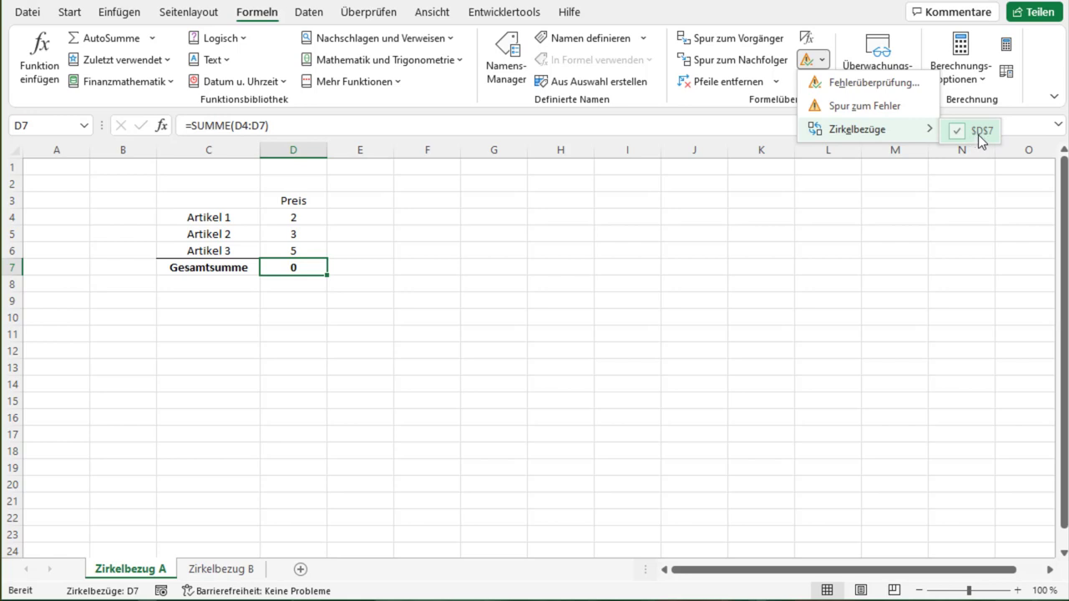
{"action": "left_click", "coordinate": [383, 250]}
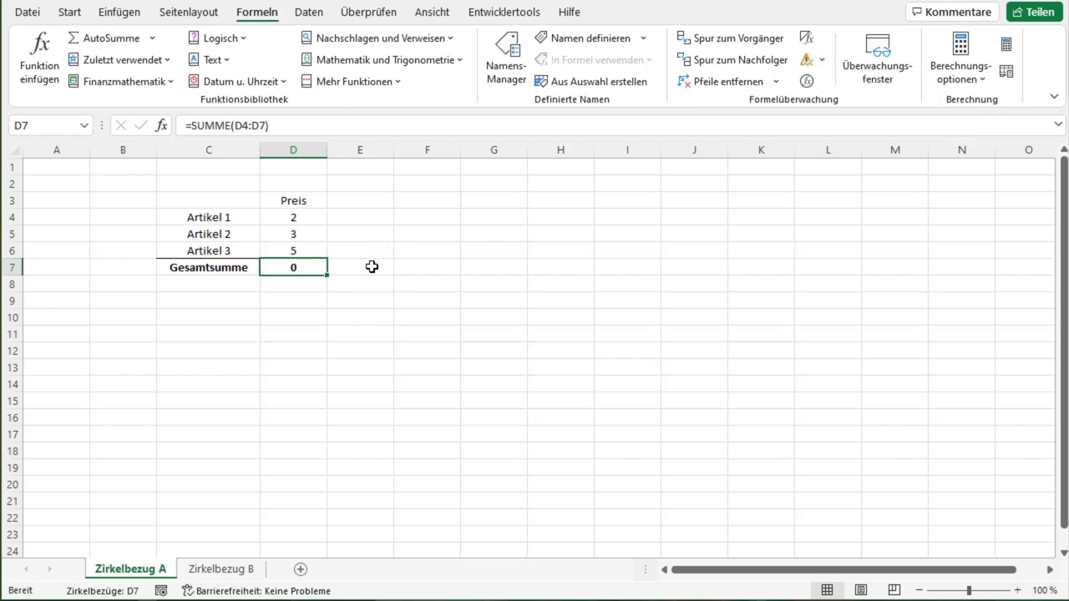
{"action": "left_click", "coordinate": [371, 266]}
{"action": "key", "text": "Left"}
- Change D7's formula to =SUMME(D4:D6) so Gesamtsumme shows 10
{"action": "left_click", "coordinate": [266, 126]}
{"action": "key", "text": "BackSpace"}
{"action": "type", "text": "6"}
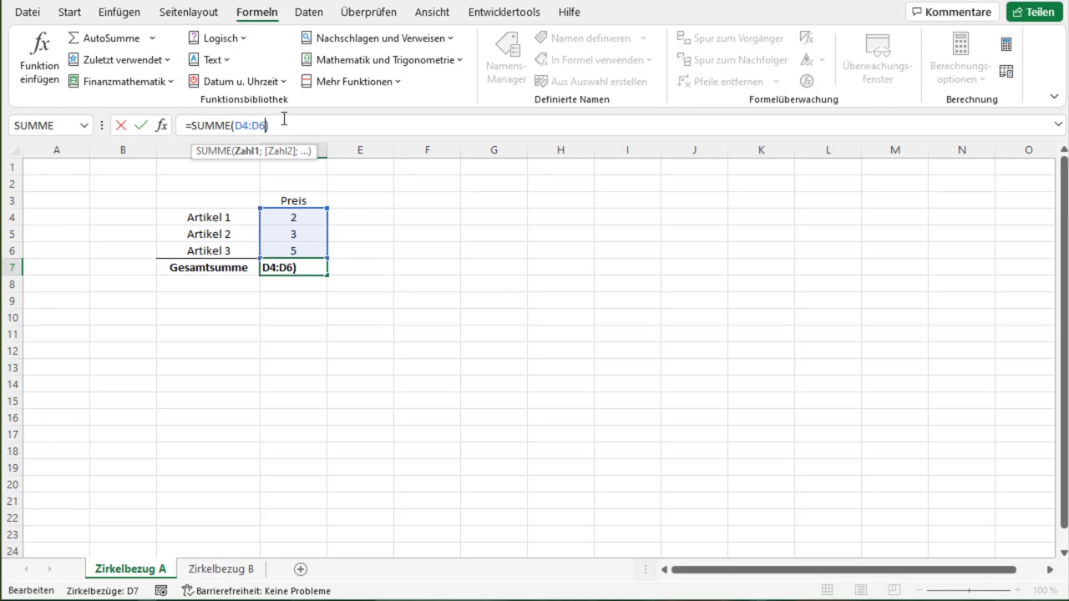
{"action": "key", "text": "Return"}
{"action": "left_click", "coordinate": [310, 267]}
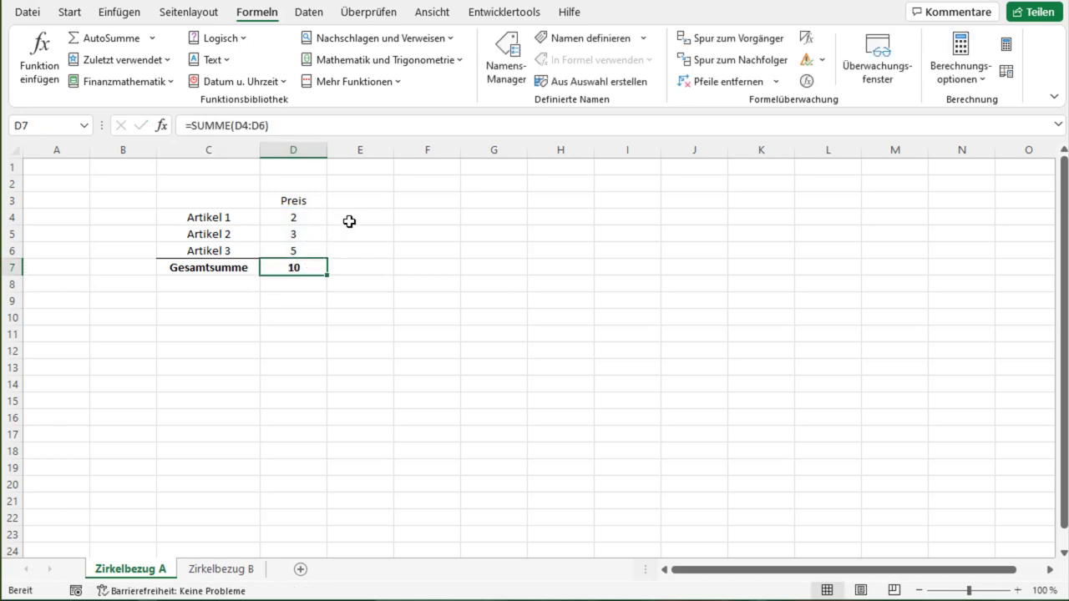
- Recheck error checking for circular references, then go to the Zirkelbezug B sheet
{"action": "left_click", "coordinate": [822, 60]}
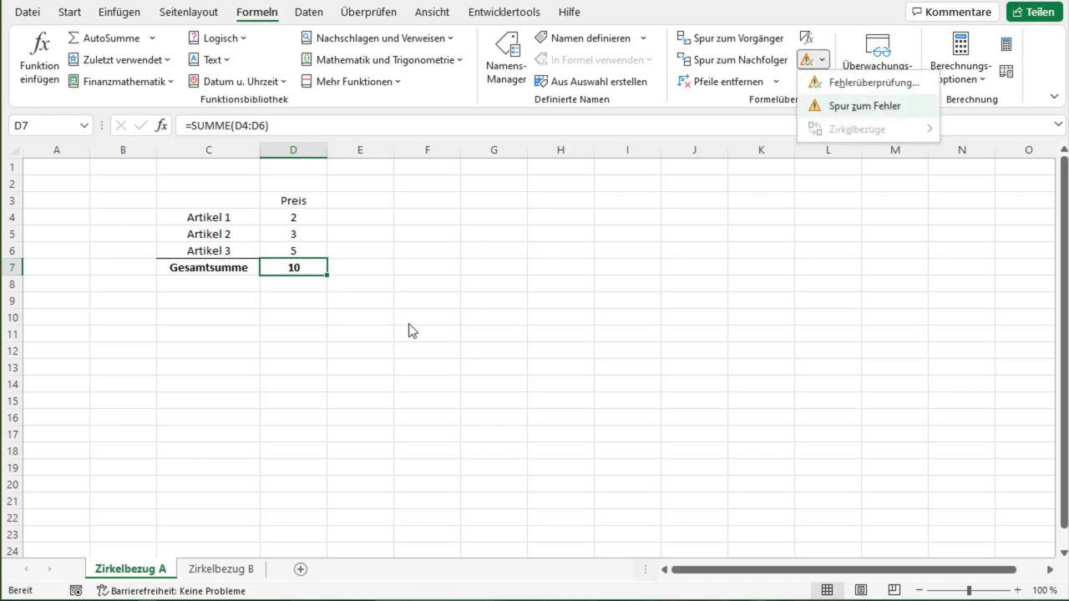
{"action": "left_click", "coordinate": [301, 299]}
{"action": "left_click", "coordinate": [315, 238]}
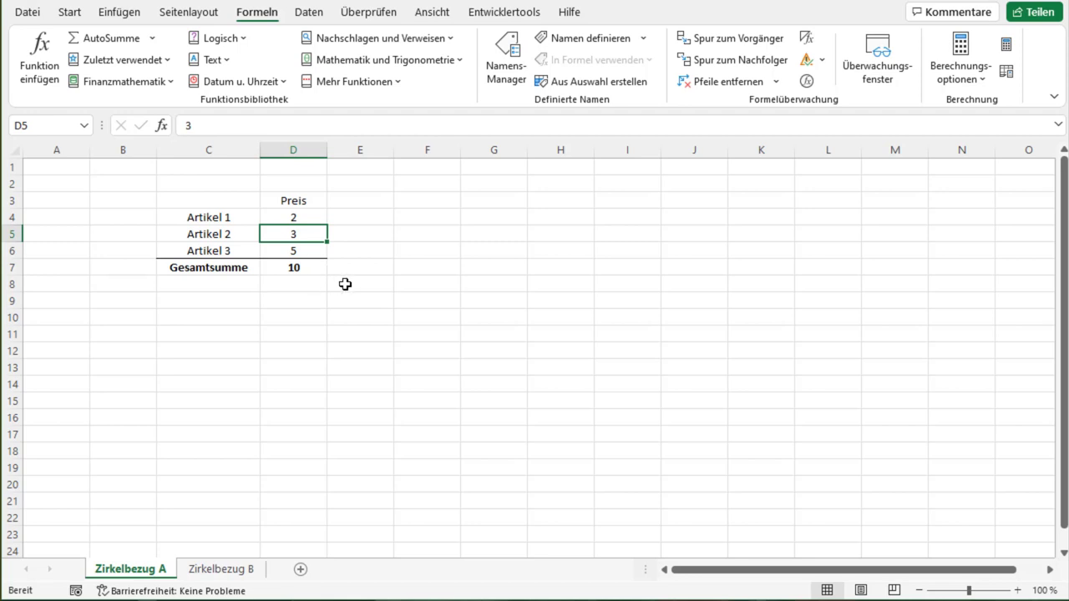
{"action": "left_click", "coordinate": [261, 573]}
- Check D7 holding A and confirm E3's formula referring to D7
{"action": "left_click", "coordinate": [497, 245]}
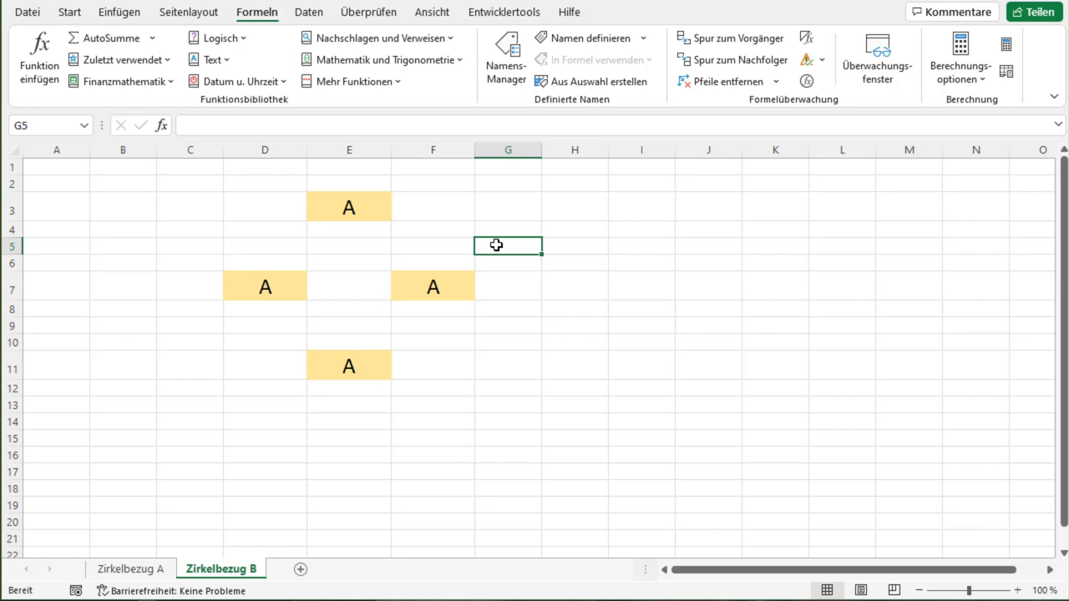
{"action": "left_click", "coordinate": [294, 286]}
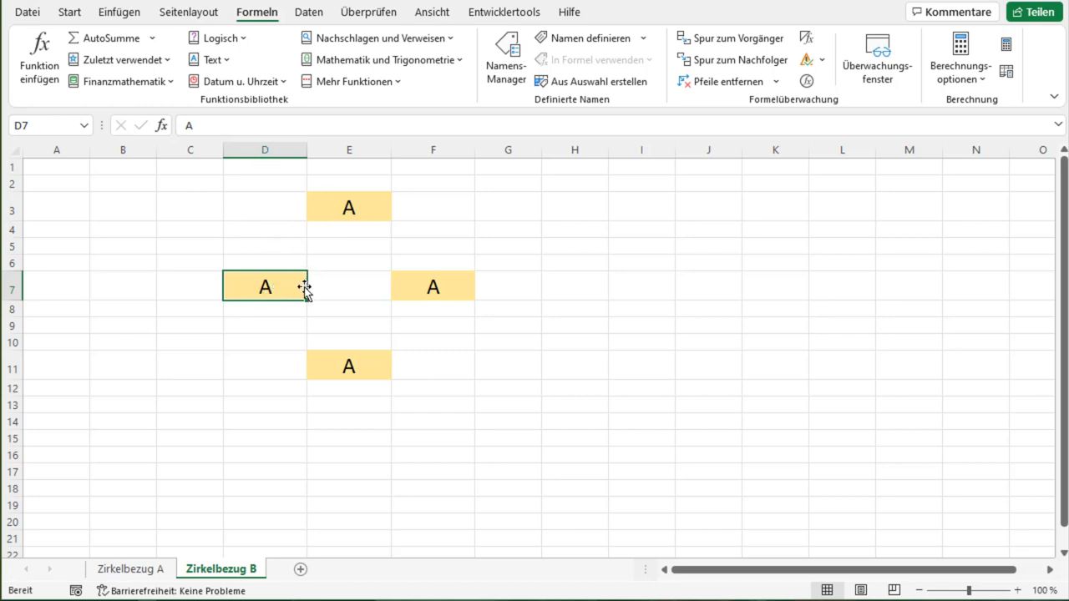
{"action": "left_click", "coordinate": [349, 211]}
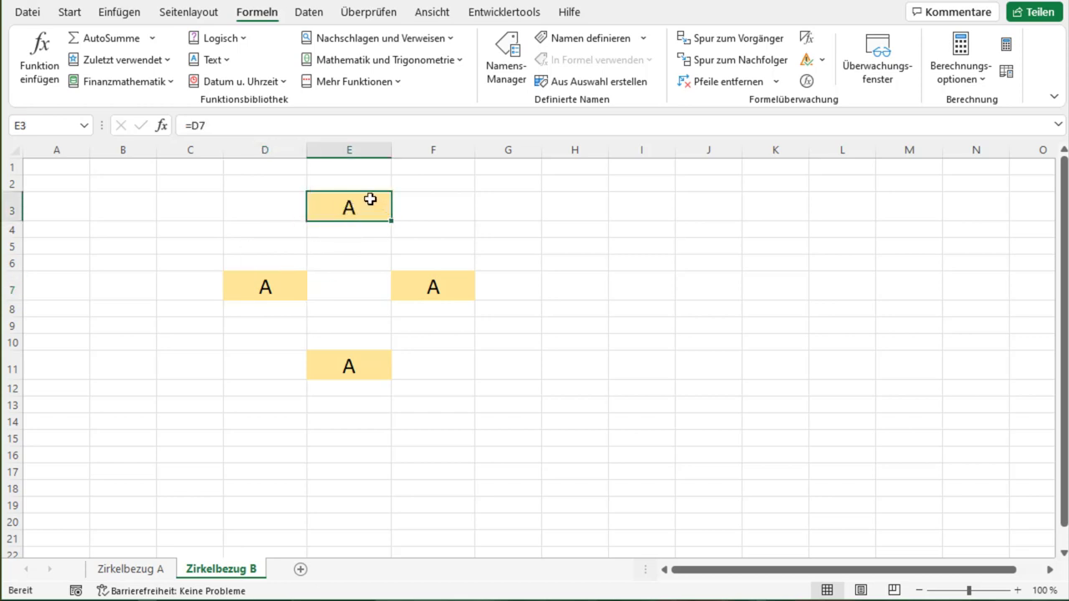
{"action": "left_click", "coordinate": [272, 126]}
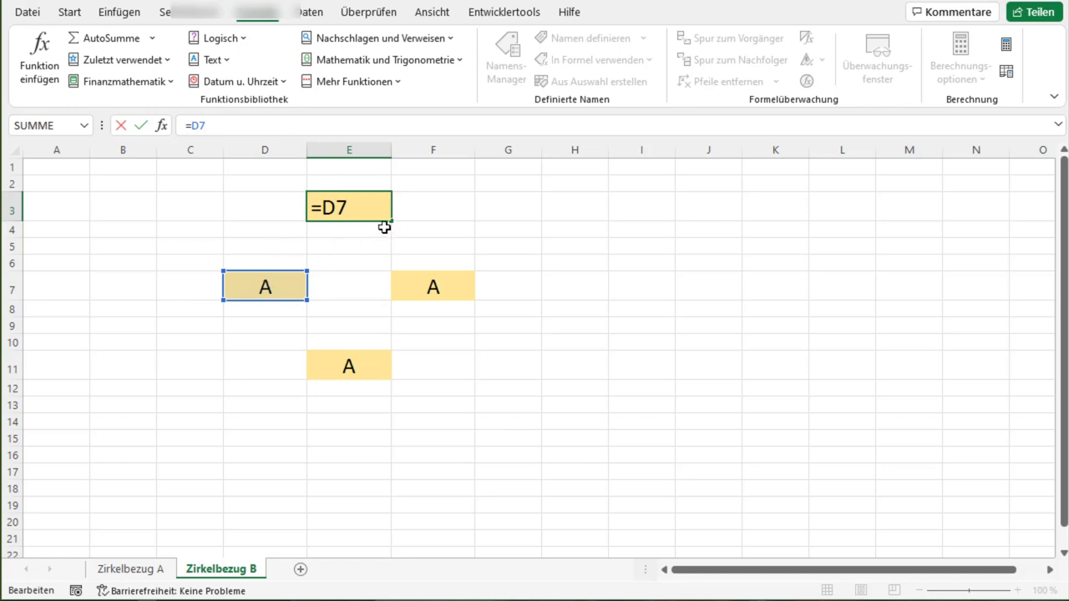
{"action": "key", "text": "Return"}
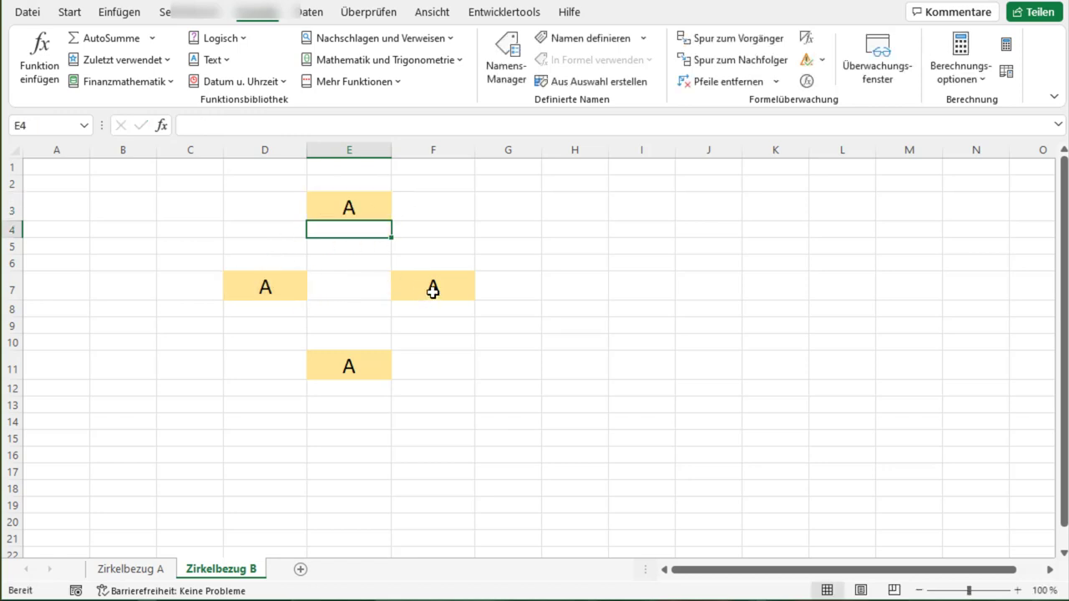
- Confirm F7 as =E3 and E11 as =F7, both showing A, then select D7
{"action": "left_click", "coordinate": [422, 288]}
{"action": "left_click", "coordinate": [389, 125]}
{"action": "type", "text": "=E3"}
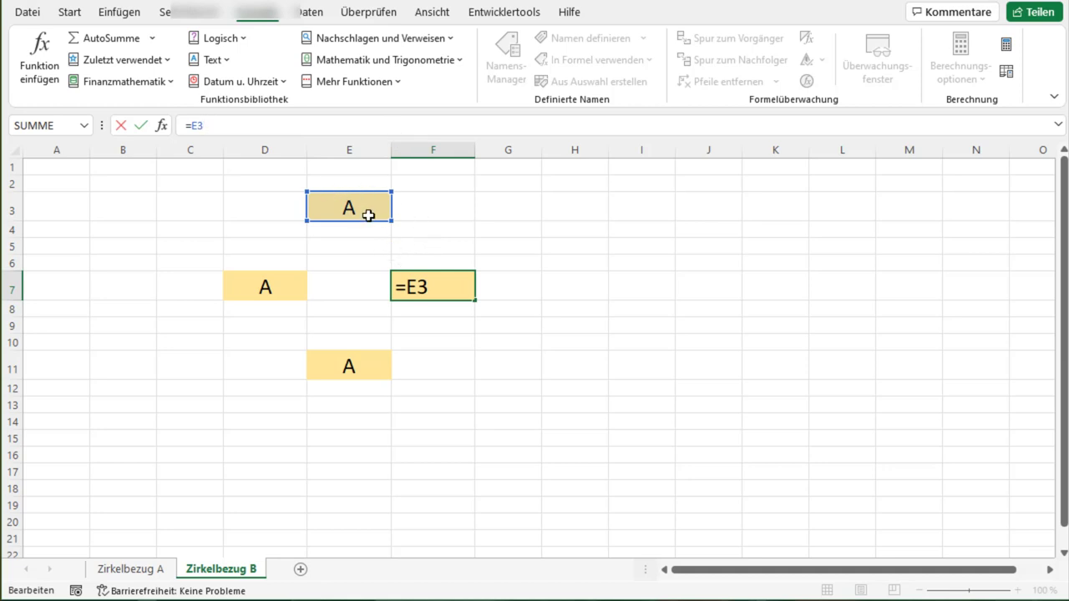
{"action": "key", "text": "Return"}
{"action": "left_click", "coordinate": [353, 365]}
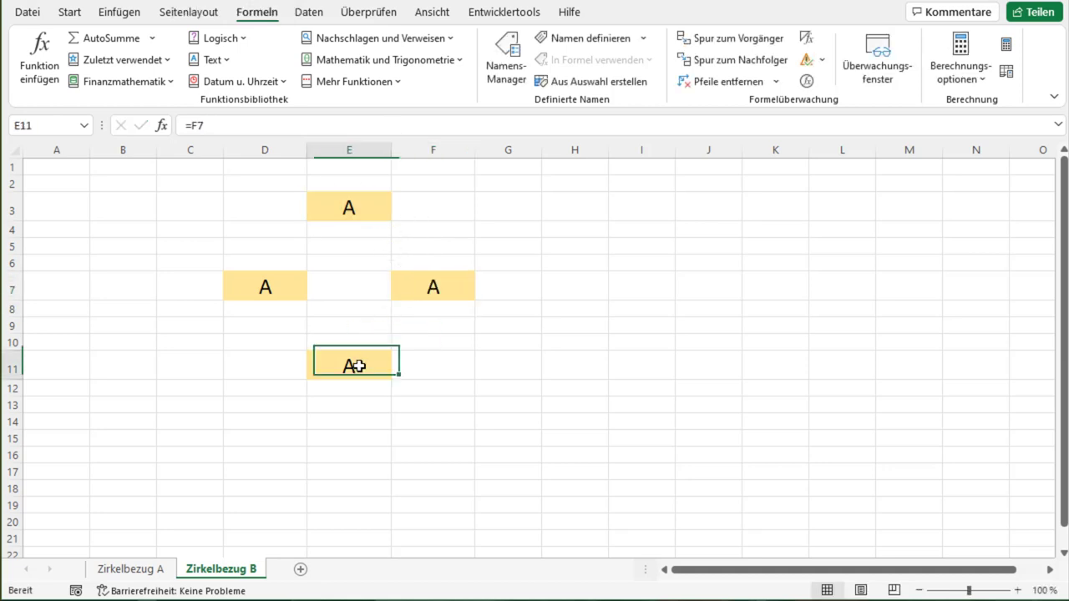
{"action": "left_click", "coordinate": [362, 132]}
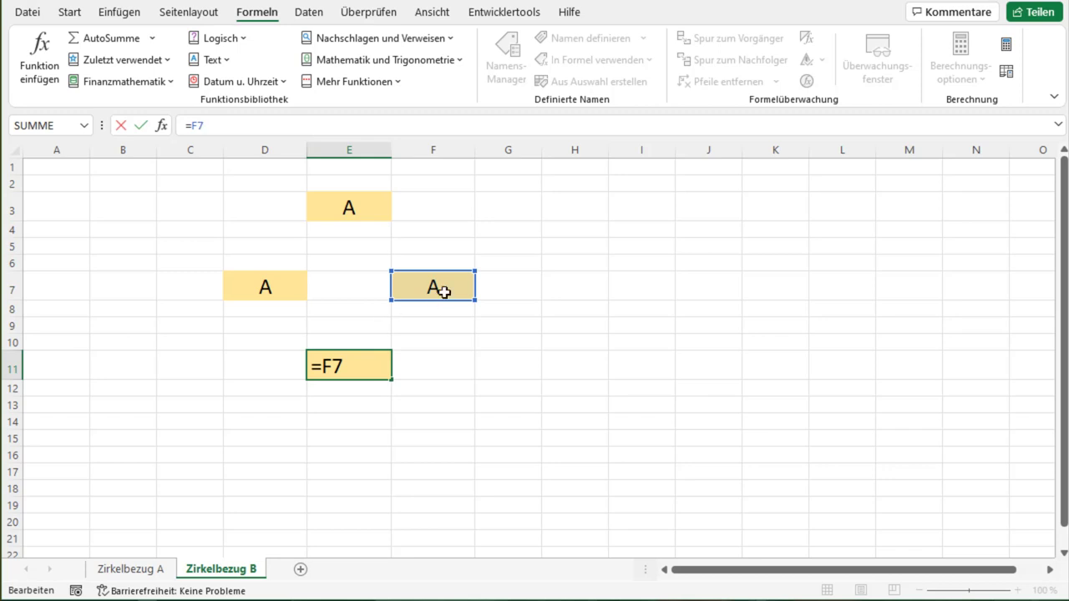
{"action": "key", "text": "Return"}
{"action": "left_click", "coordinate": [254, 288]}
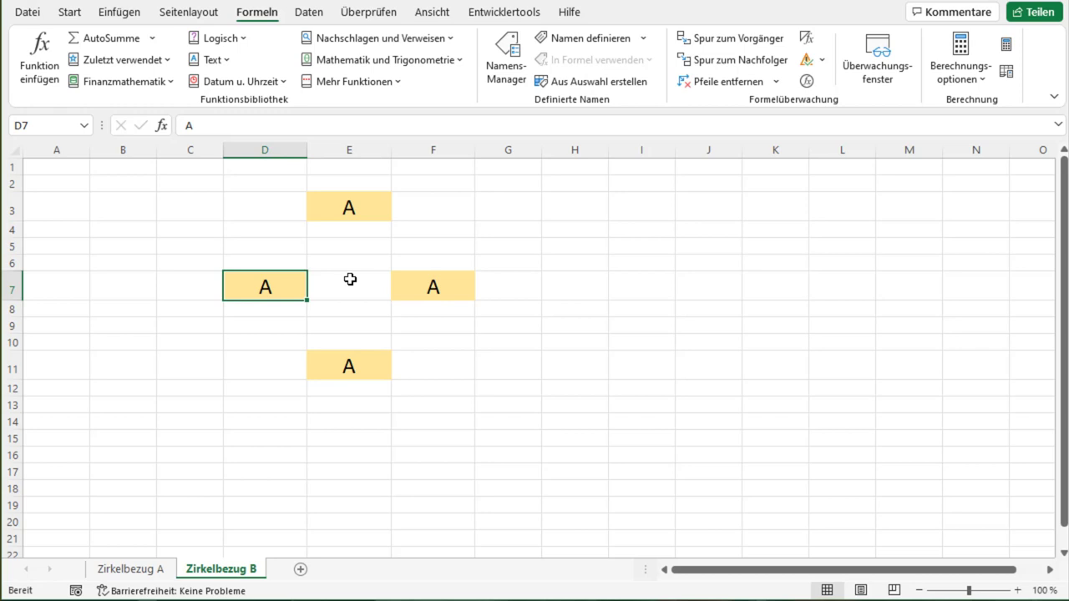
- Set D7 to =E11, accept the circular reference warning, and remove the trace arrows
{"action": "type", "text": "="}
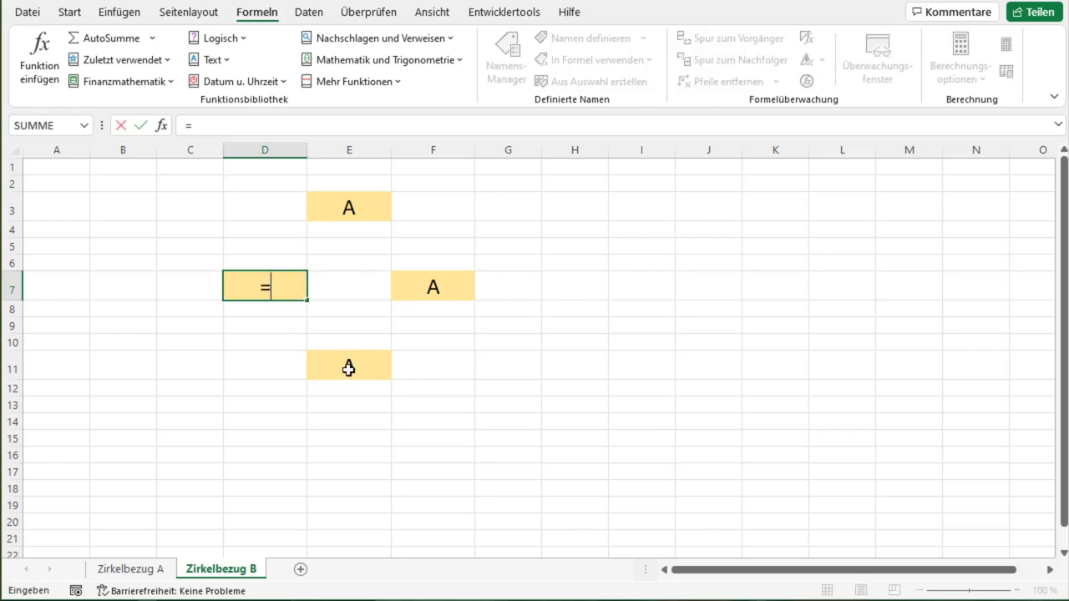
{"action": "left_click", "coordinate": [348, 369]}
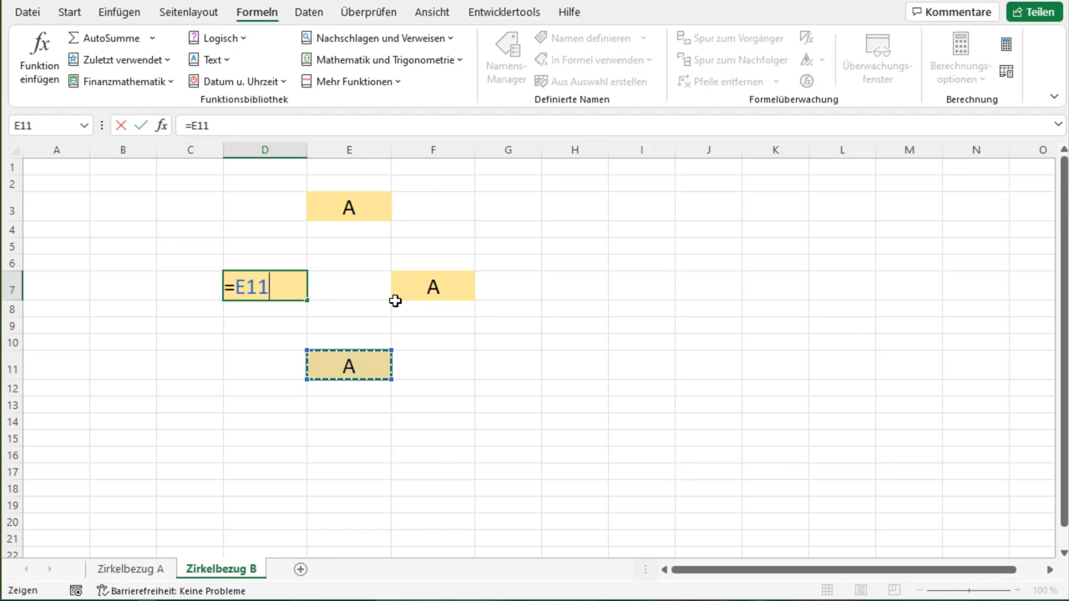
{"action": "key", "text": "Return"}
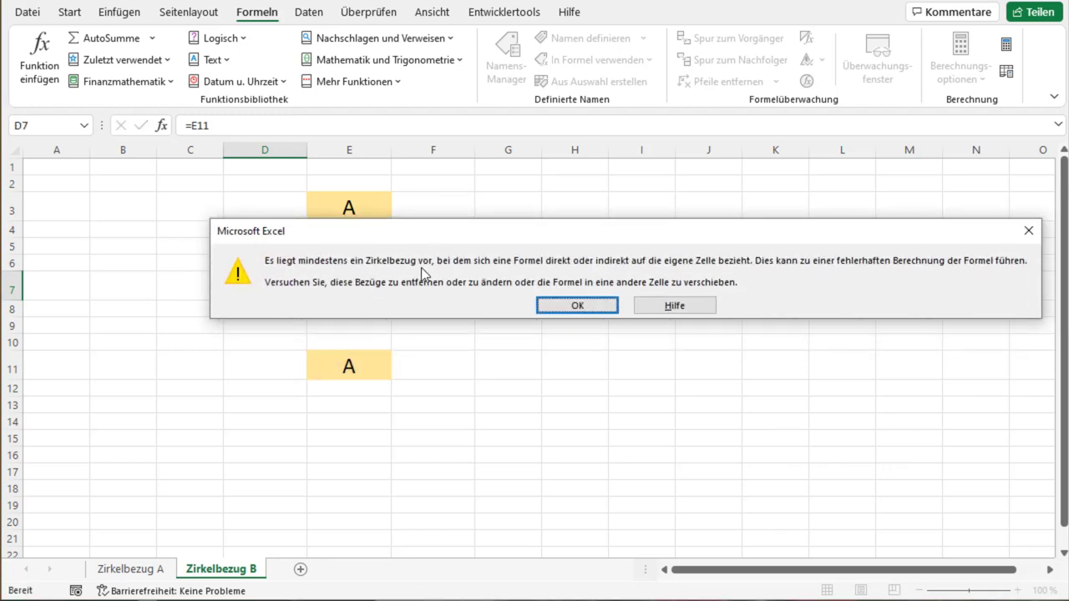
{"action": "key", "text": "Return"}
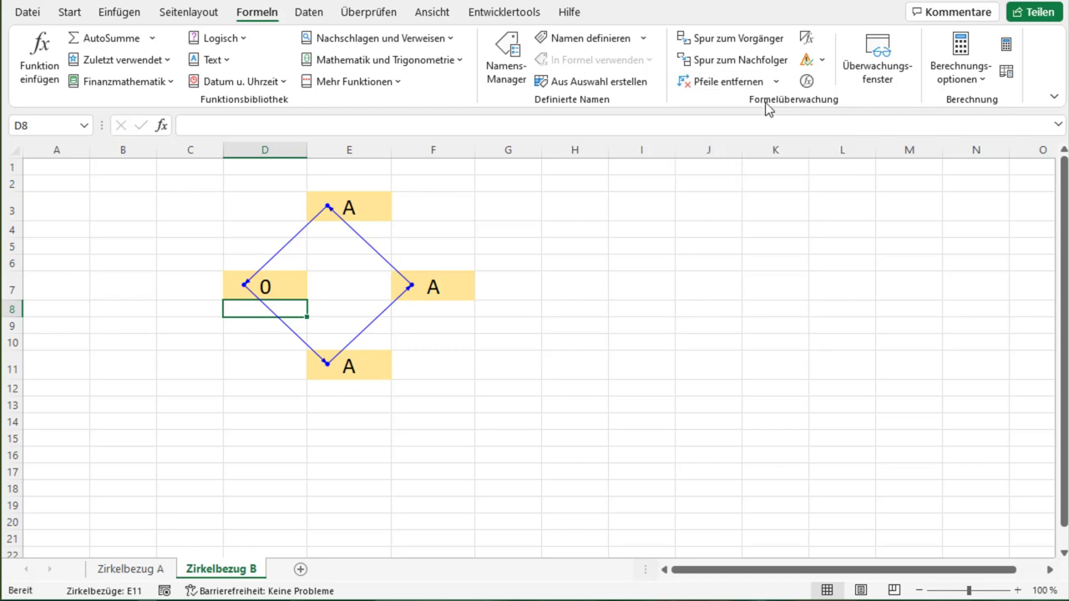
{"action": "left_click", "coordinate": [720, 84]}
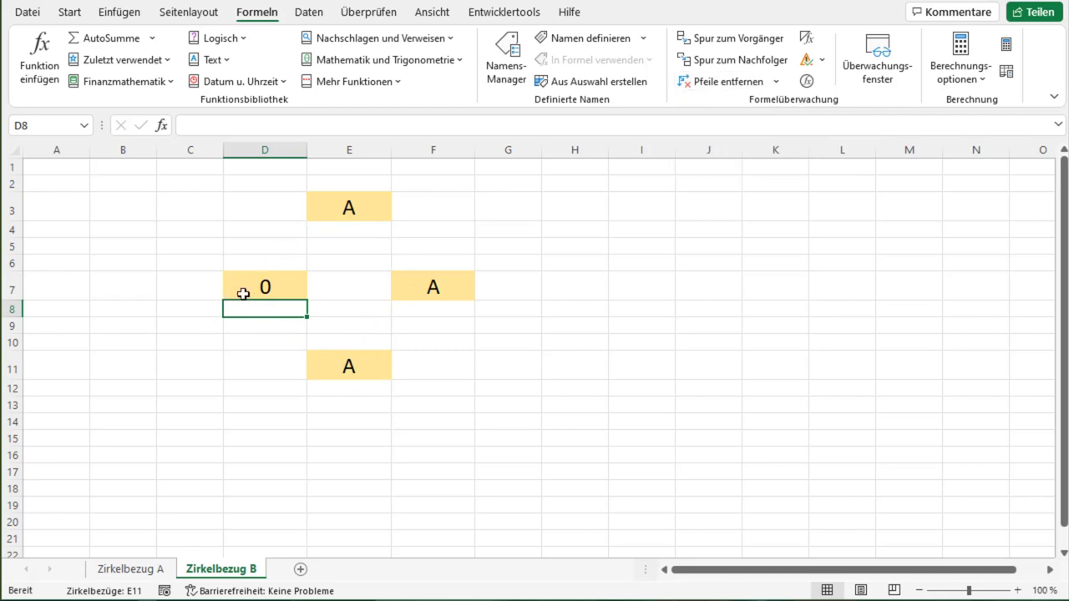
- Set Berechnungsoptionen to Manuell
{"action": "left_click", "coordinate": [250, 292]}
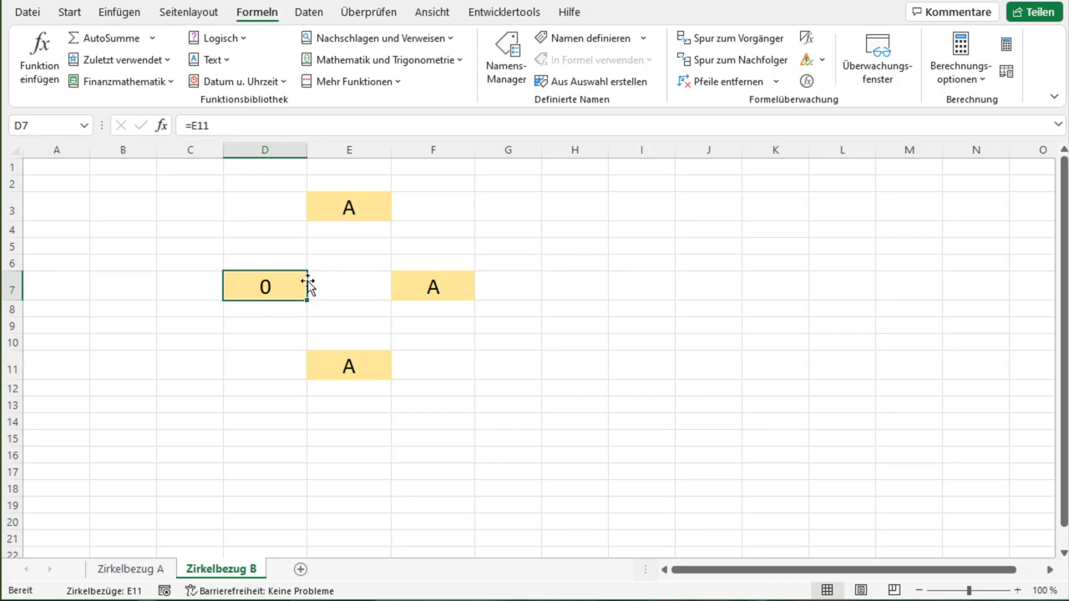
{"action": "left_click", "coordinate": [985, 86]}
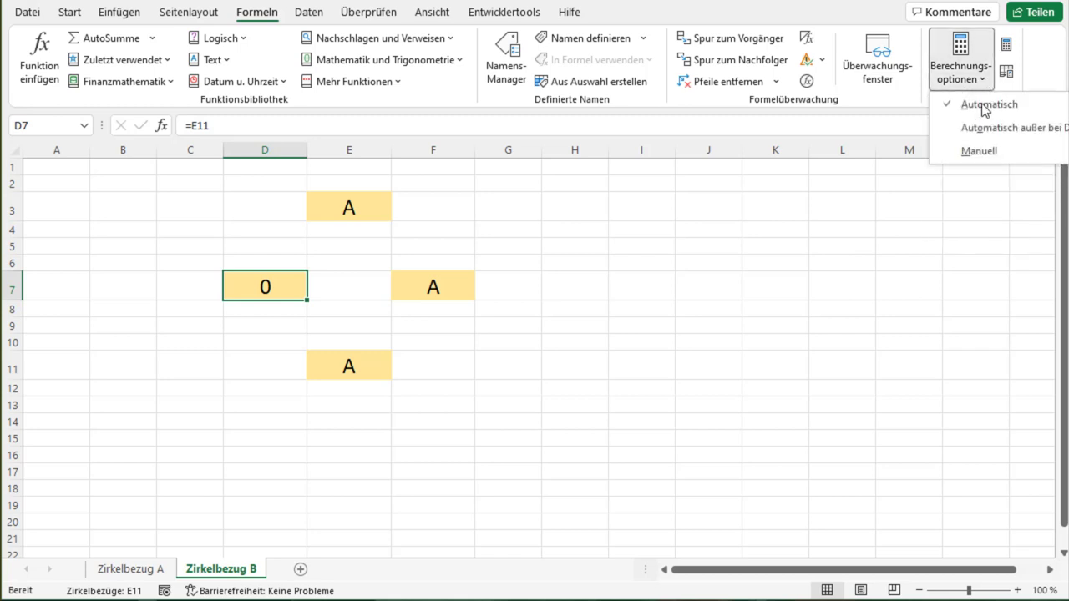
{"action": "left_click", "coordinate": [975, 154]}
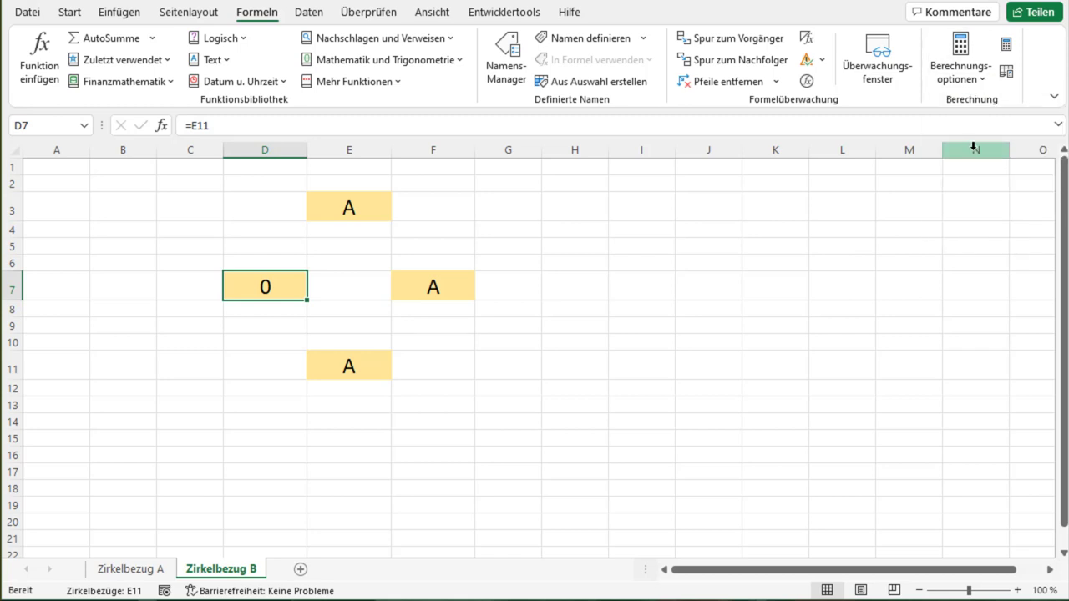
{"action": "left_click", "coordinate": [462, 361]}
- Replace D7's formula with the value B and run Neu berechnen so all cells show B
{"action": "left_click", "coordinate": [284, 285]}
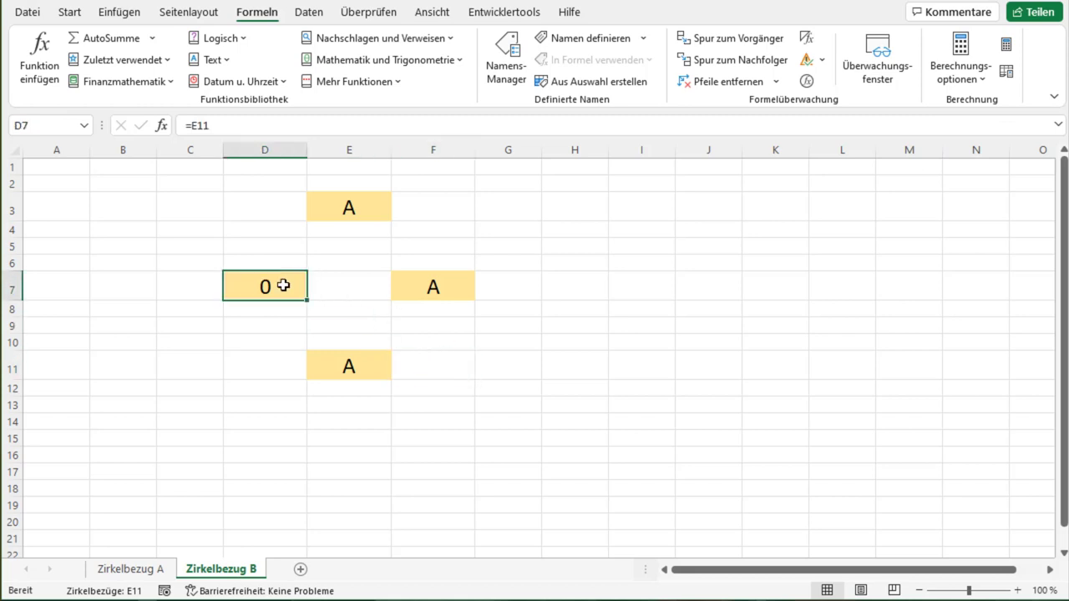
{"action": "type", "text": "="}
{"action": "key", "text": "BackSpace"}
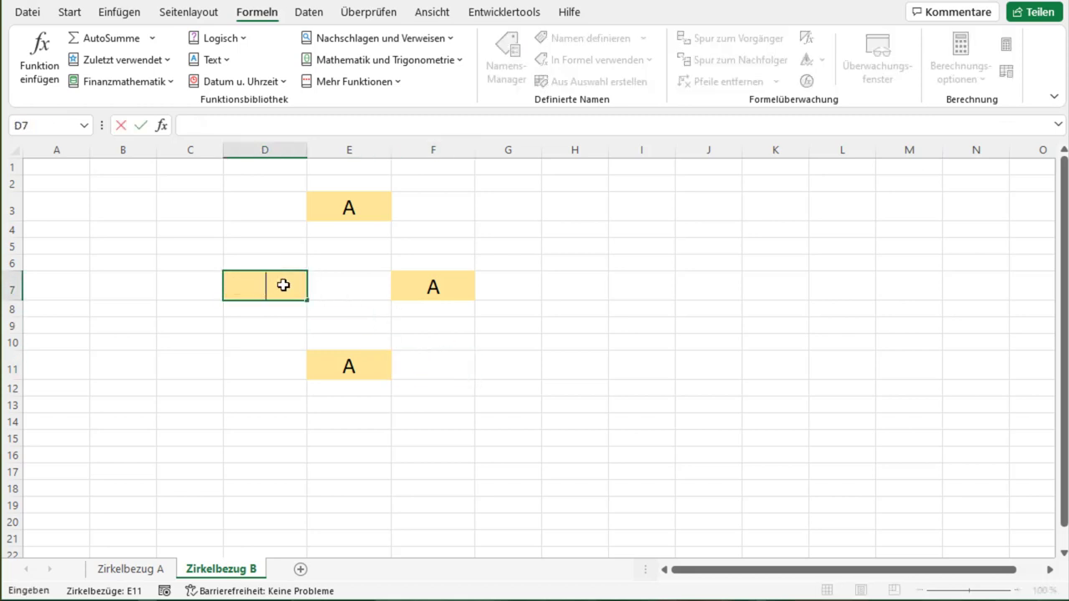
{"action": "type", "text": "A"}
{"action": "key", "text": "BackSpace"}
{"action": "type", "text": "B"}
{"action": "key", "text": "Return"}
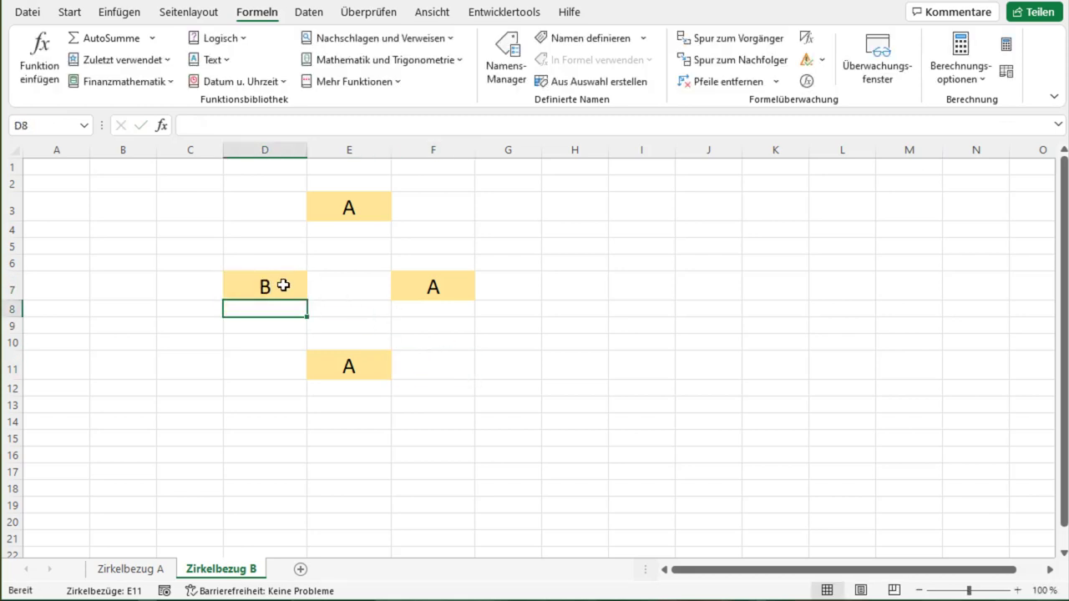
{"action": "left_click", "coordinate": [284, 286]}
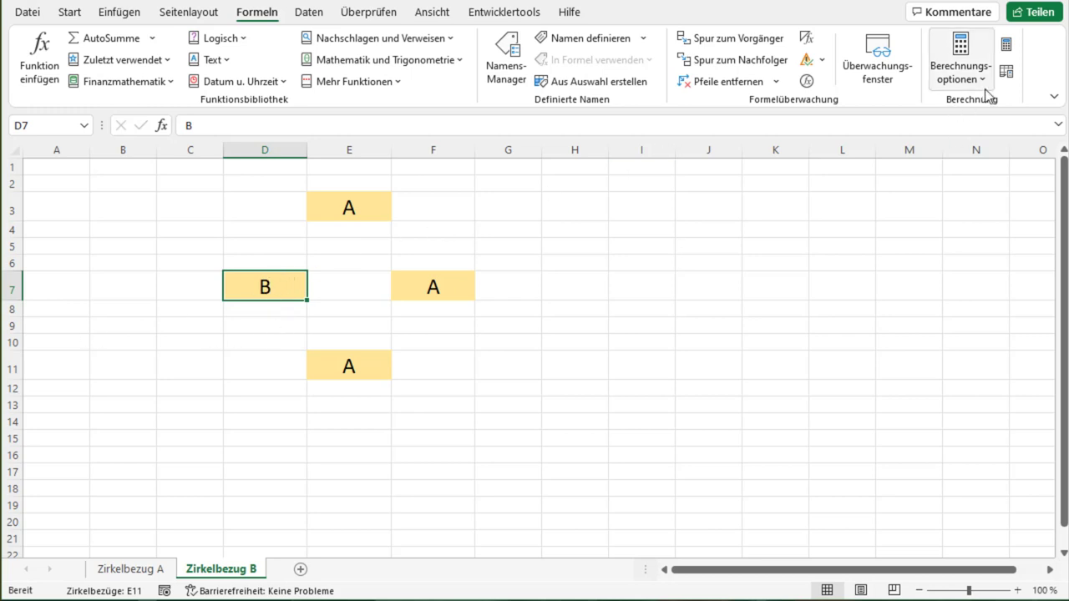
{"action": "left_click", "coordinate": [1012, 50]}
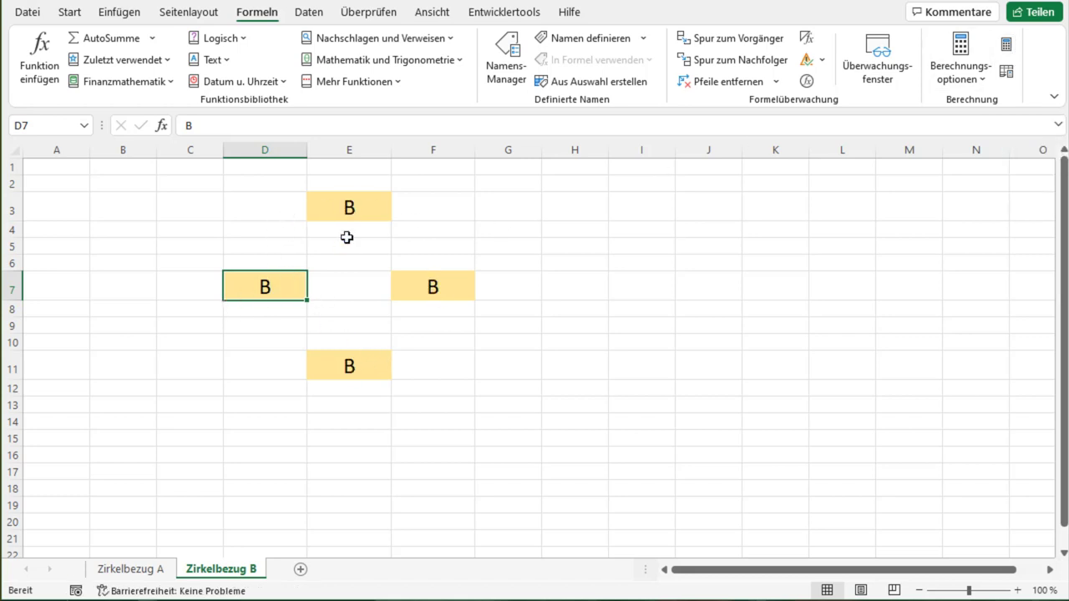
- Enter =E11 in D7 again, then check the error-checking options
{"action": "type", "text": "="}
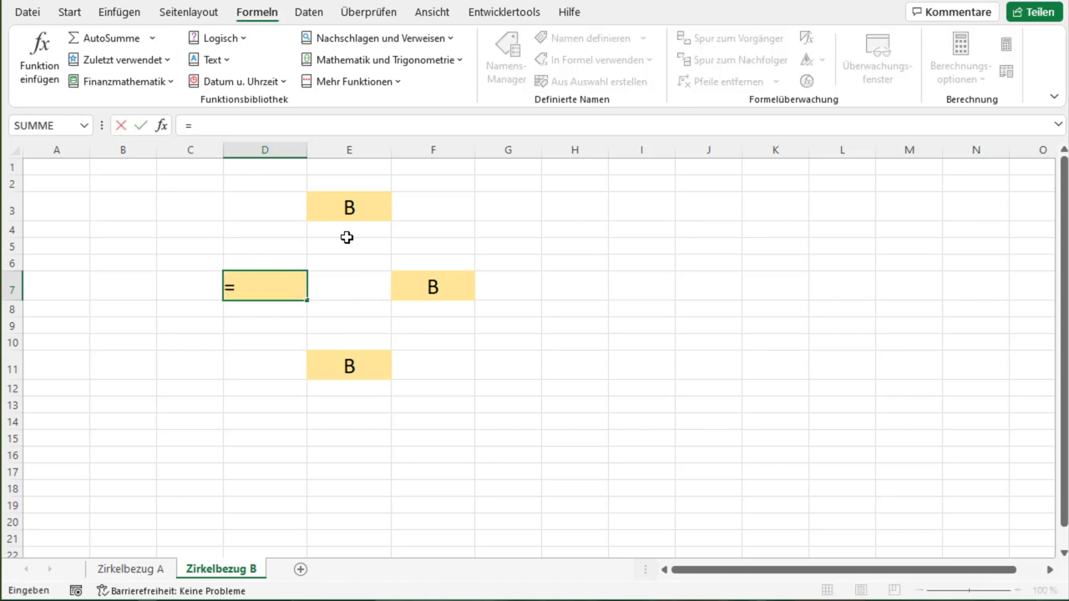
{"action": "left_click", "coordinate": [351, 365]}
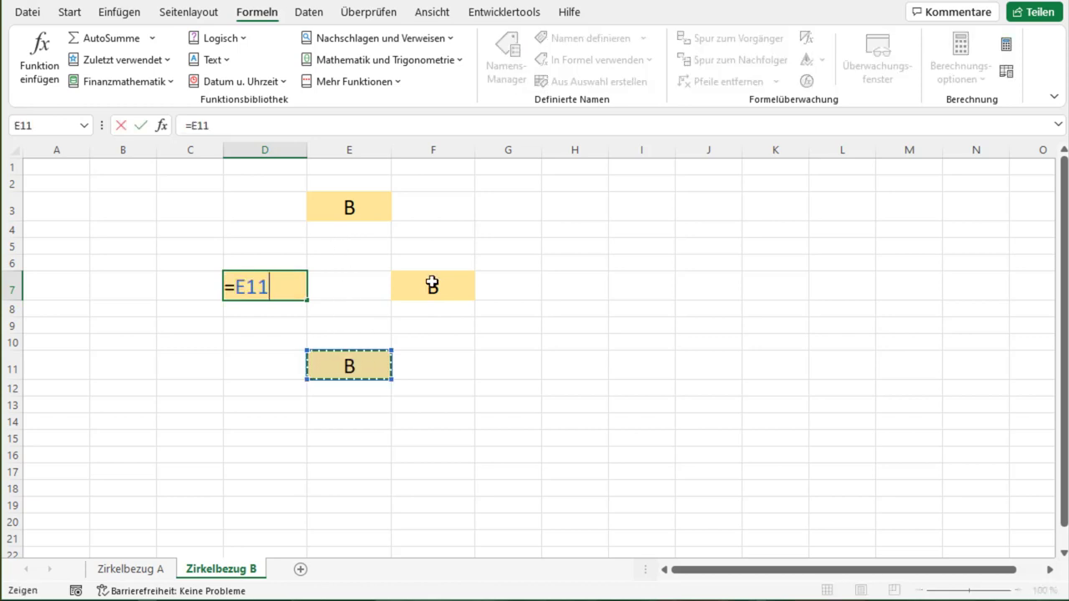
{"action": "key", "text": "Return"}
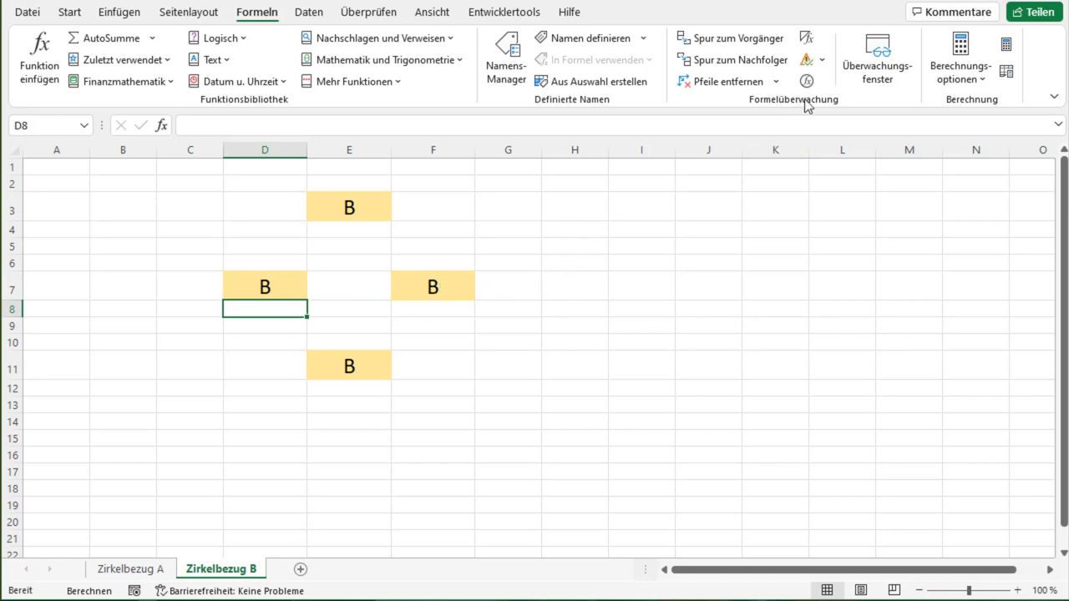
{"action": "left_click", "coordinate": [822, 59]}
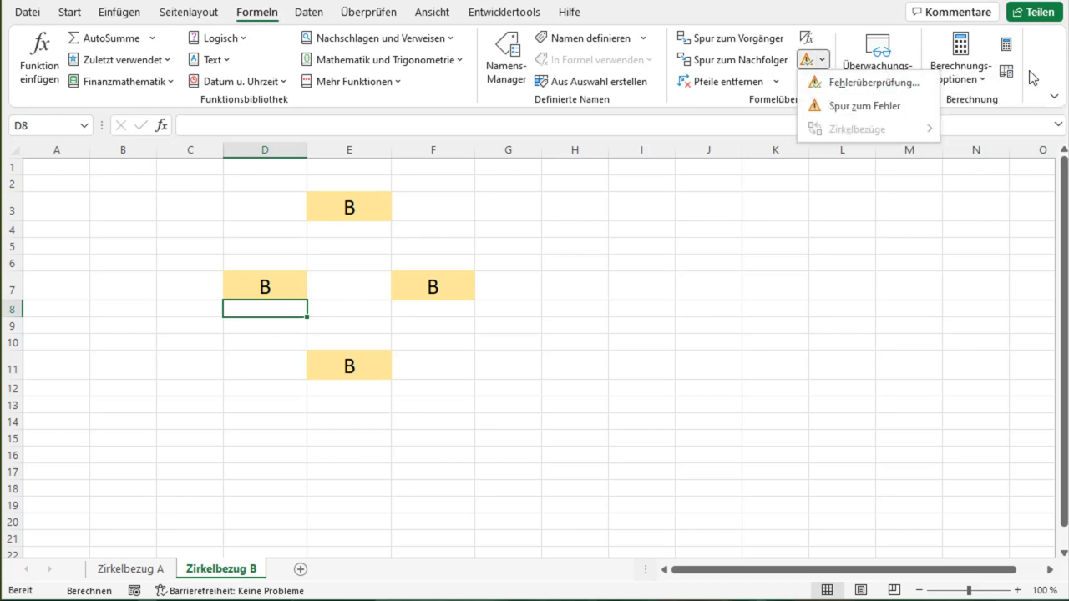
- Choose Automatisch under Berechnungsoptionen and click OK on the circular-reference warning
{"action": "left_click", "coordinate": [977, 83]}
{"action": "left_click", "coordinate": [979, 84]}
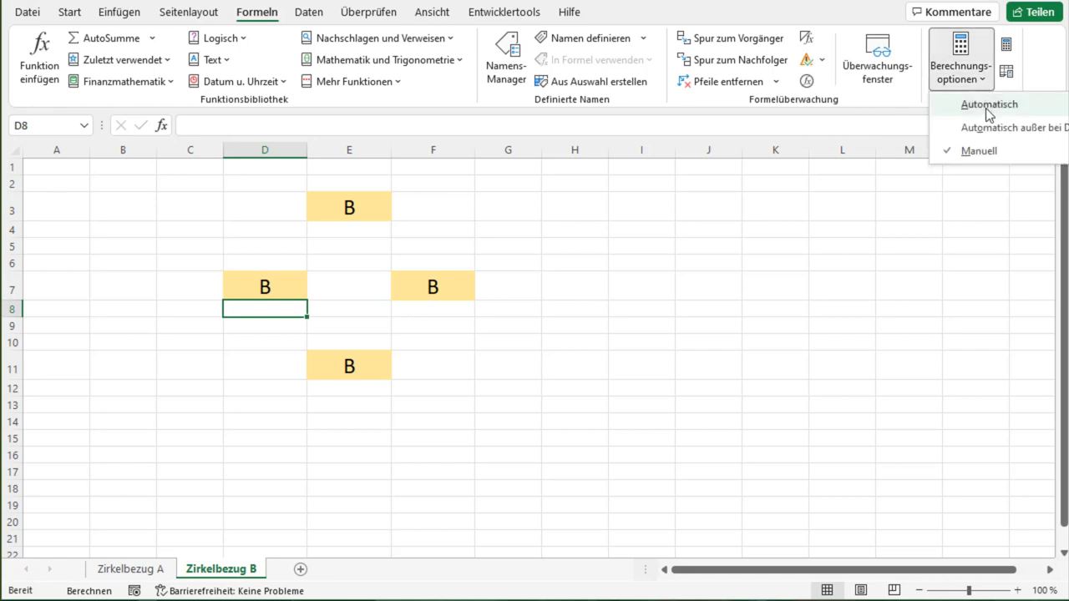
{"action": "left_click", "coordinate": [986, 107]}
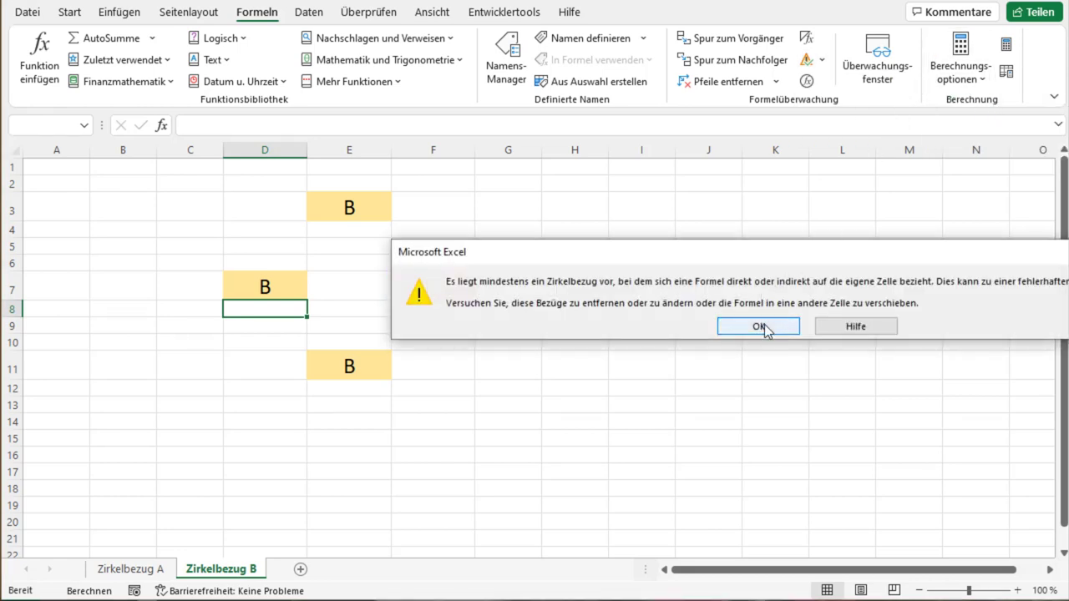
{"action": "left_click_drag", "start_coordinate": [789, 251], "coordinate": [770, 237]}
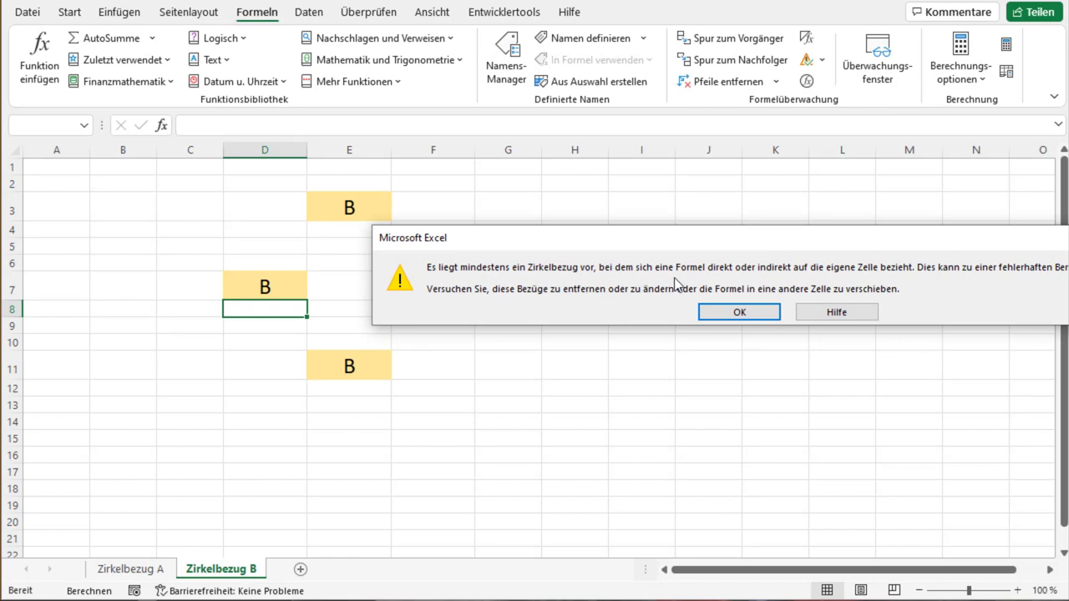
{"action": "left_click", "coordinate": [743, 316]}
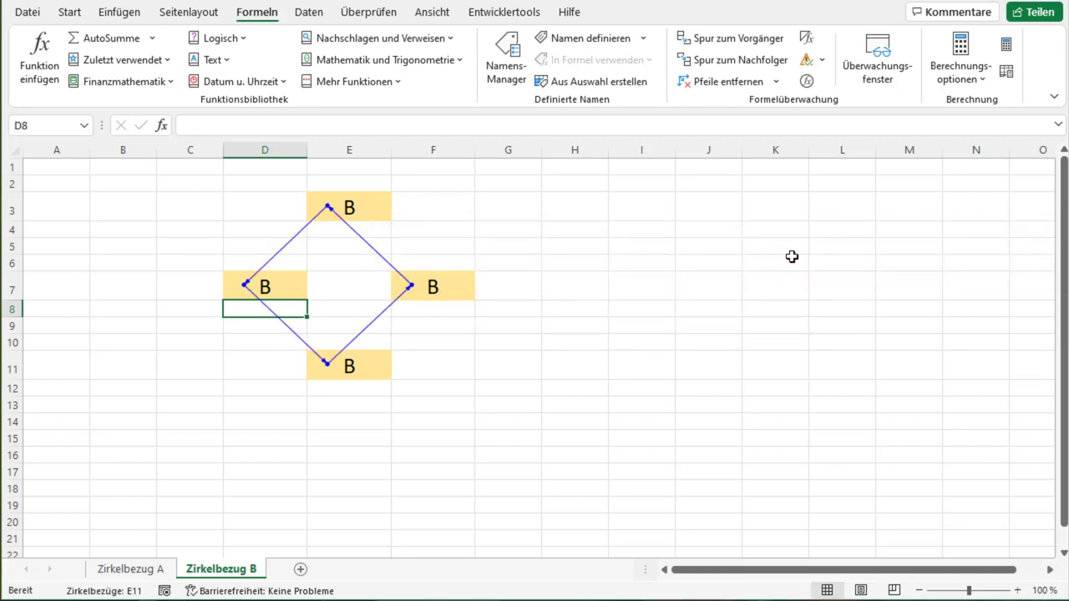
{"action": "left_click", "coordinate": [822, 60]}
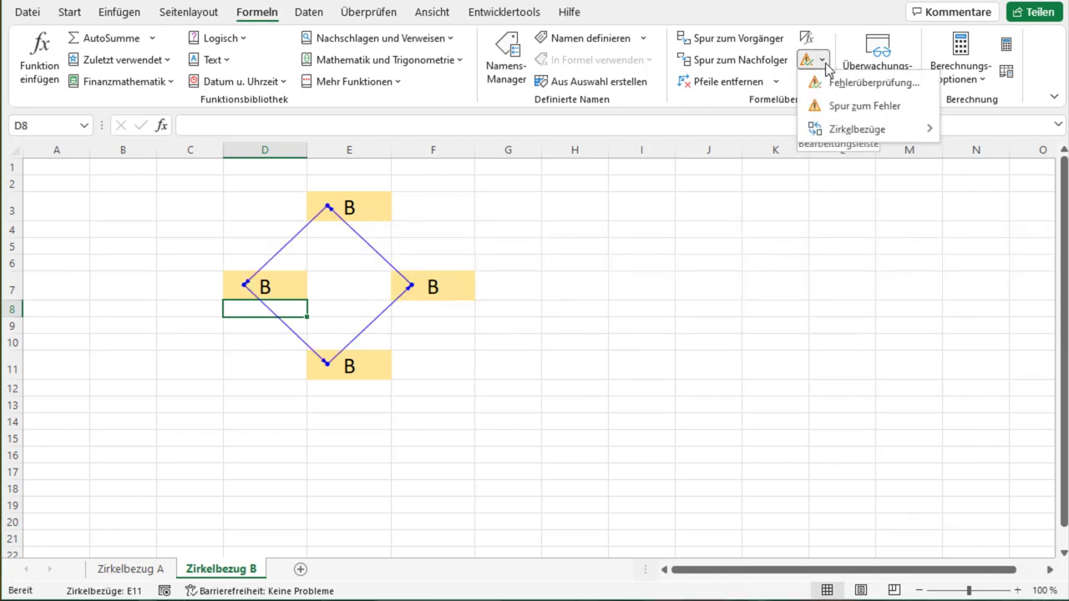
{"action": "mouse_move", "coordinate": [845, 132]}
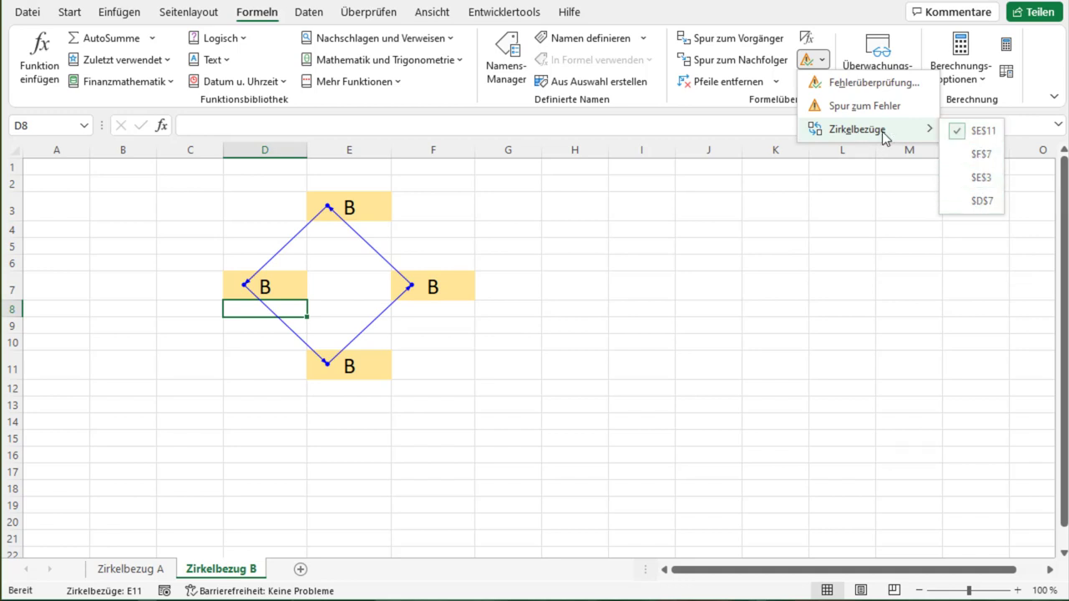
{"action": "left_click", "coordinate": [604, 224]}
{"action": "left_click", "coordinate": [556, 242]}
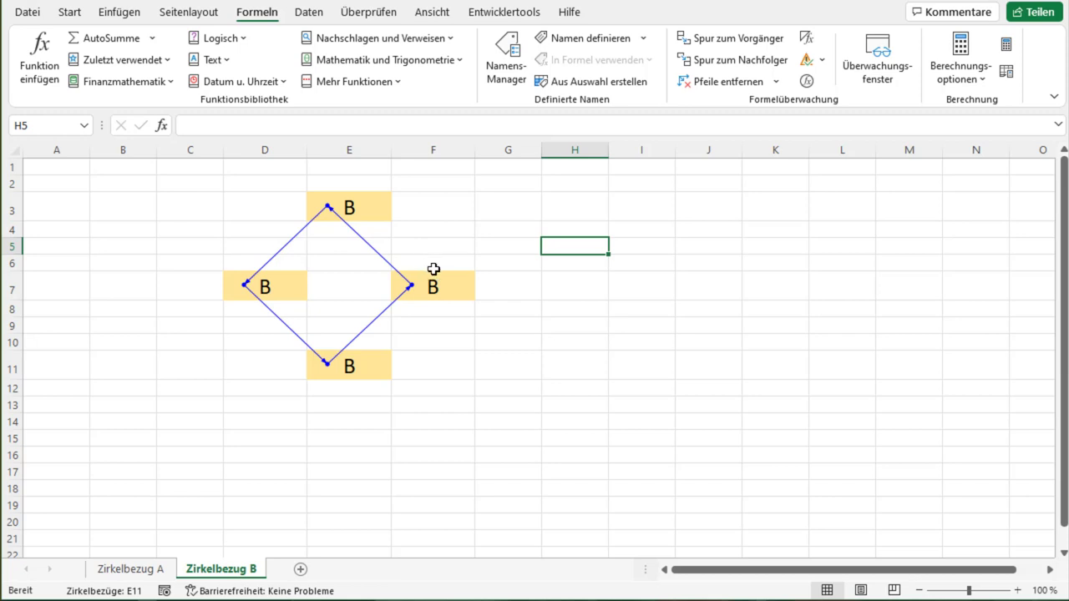
{"action": "left_click", "coordinate": [213, 231]}
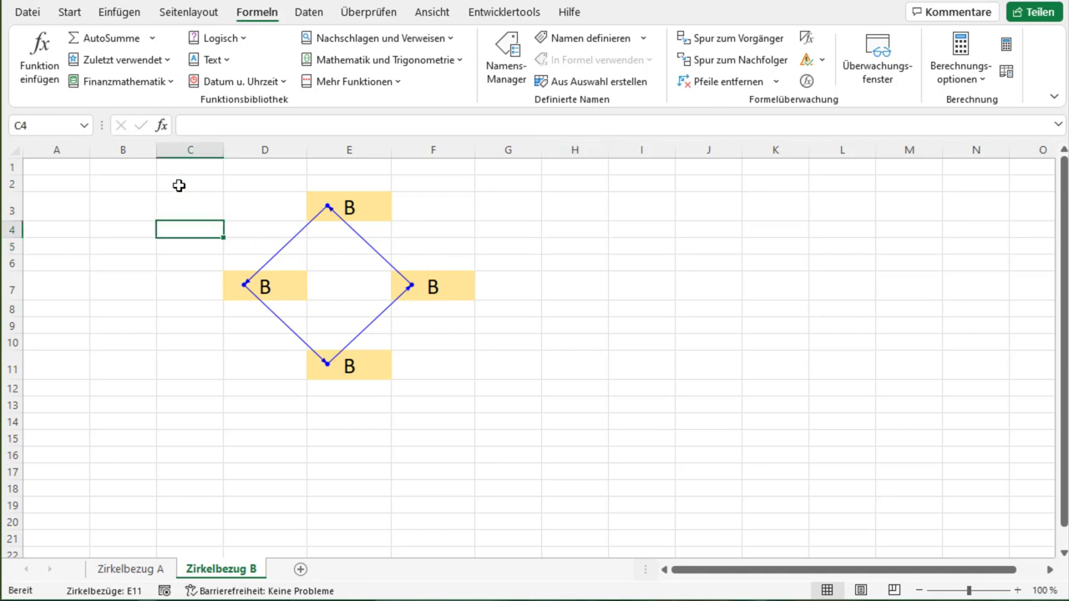
- In Options > Formeln, tick Iterative Berechnung aktivieren (100 iterations, 0.001 change) and confirm
{"action": "left_click", "coordinate": [36, 19]}
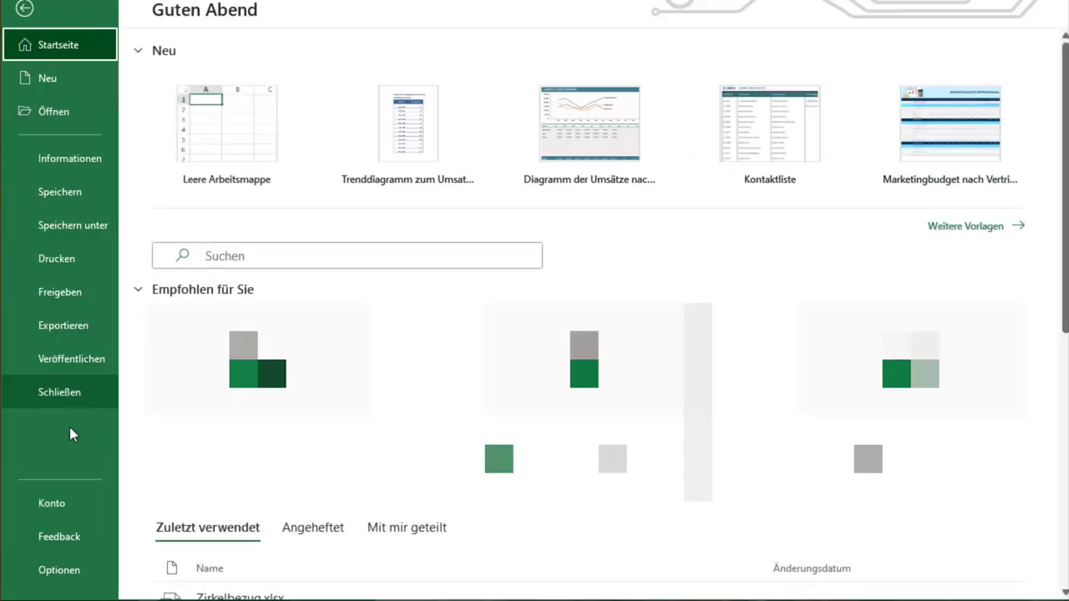
{"action": "left_click", "coordinate": [73, 578]}
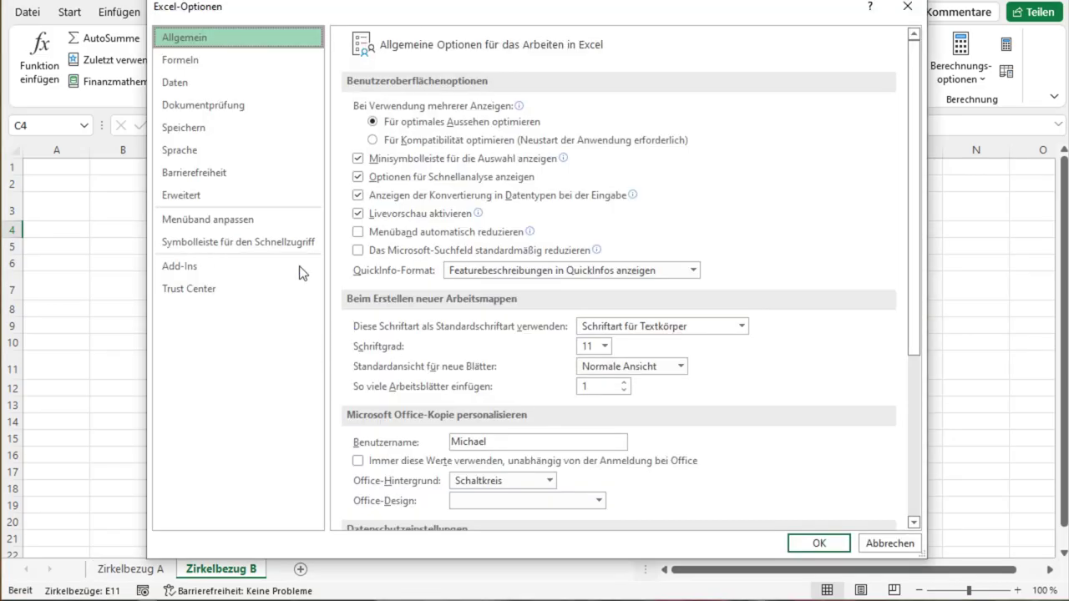
{"action": "left_click_drag", "start_coordinate": [359, 13], "coordinate": [337, 5]}
{"action": "left_click", "coordinate": [183, 53]}
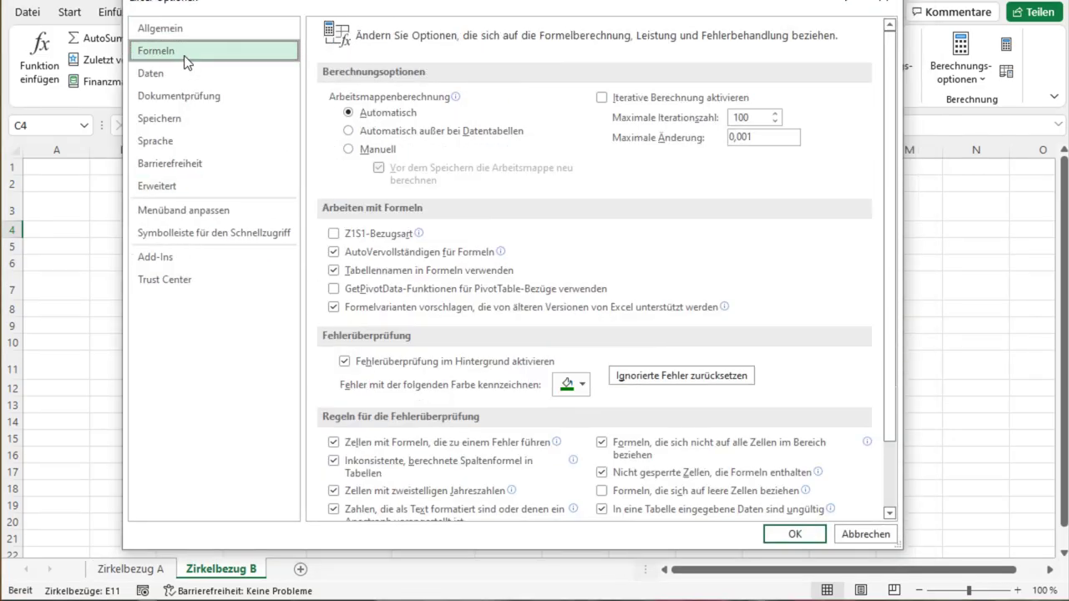
{"action": "left_click", "coordinate": [608, 98]}
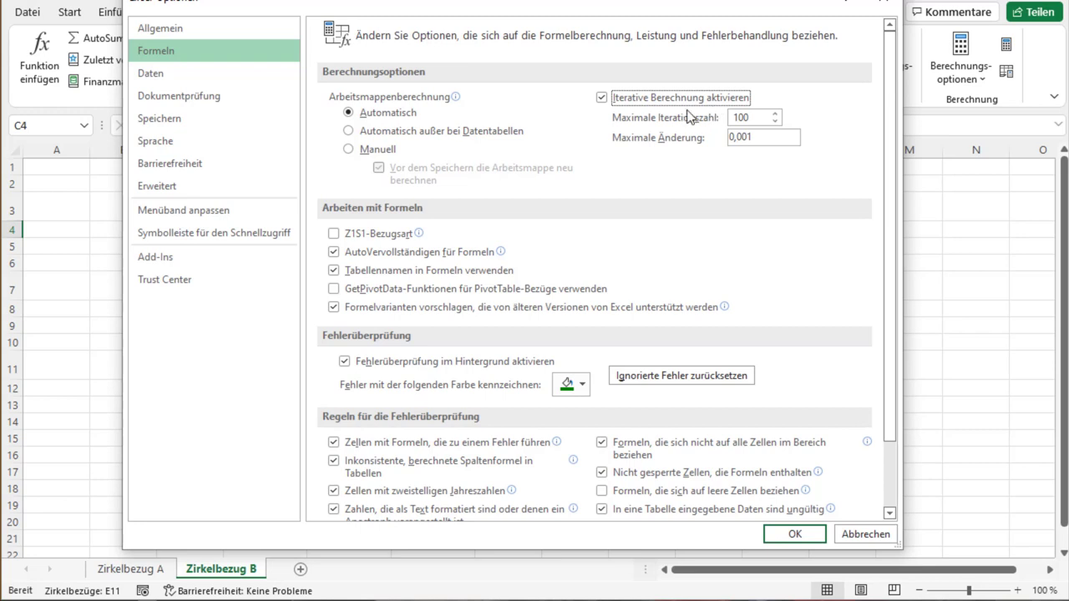
{"action": "left_click", "coordinate": [794, 534]}
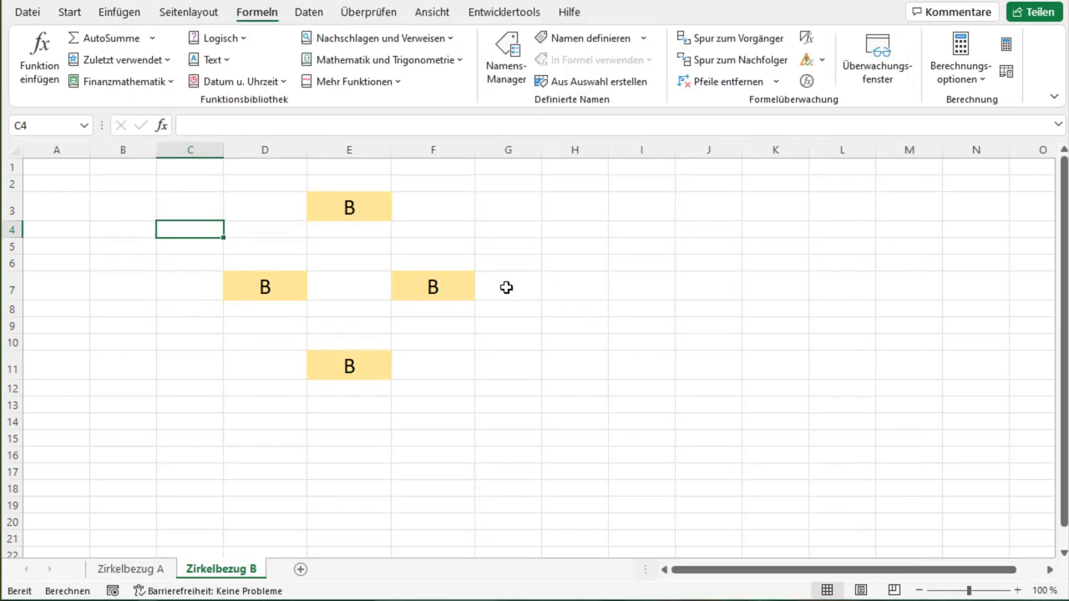
{"action": "left_click", "coordinate": [507, 288]}
{"action": "left_click", "coordinate": [286, 286]}
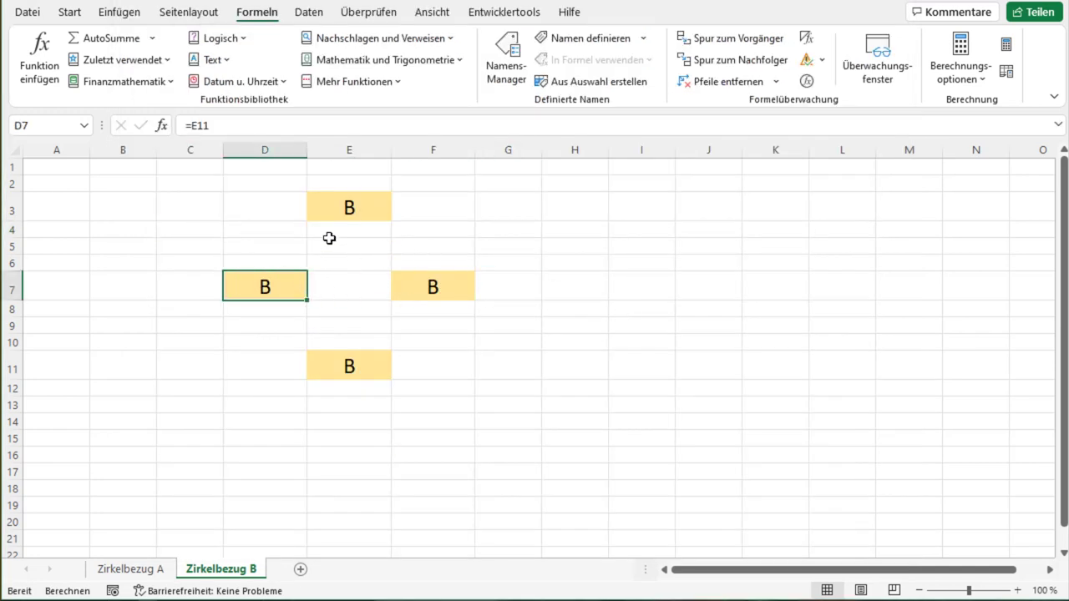
{"action": "left_click", "coordinate": [823, 60]}
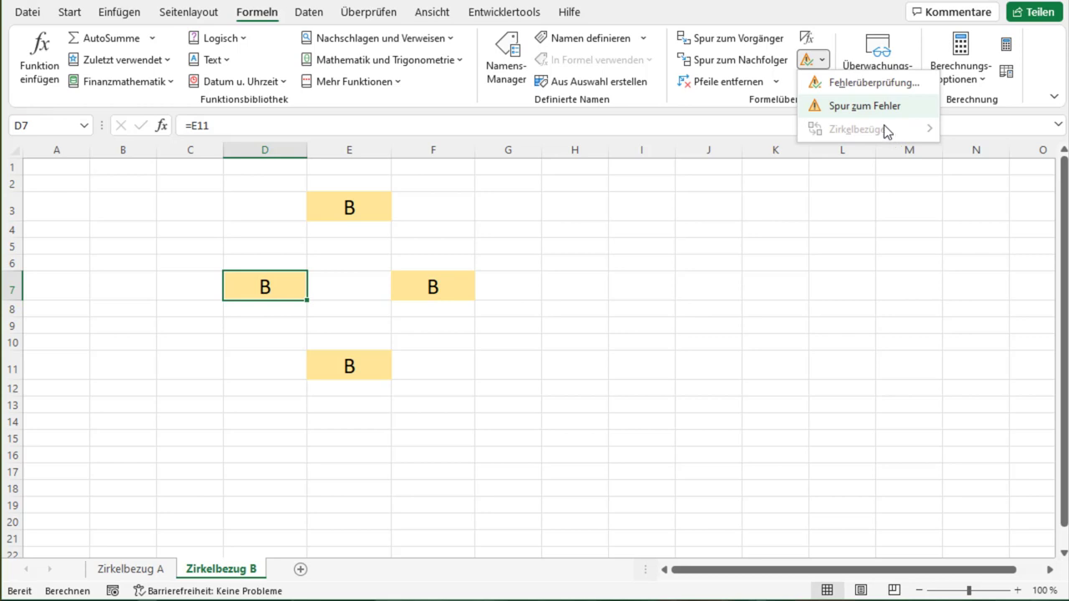
{"action": "left_click", "coordinate": [332, 338]}
{"action": "left_click", "coordinate": [334, 308]}
{"action": "left_click", "coordinate": [247, 279]}
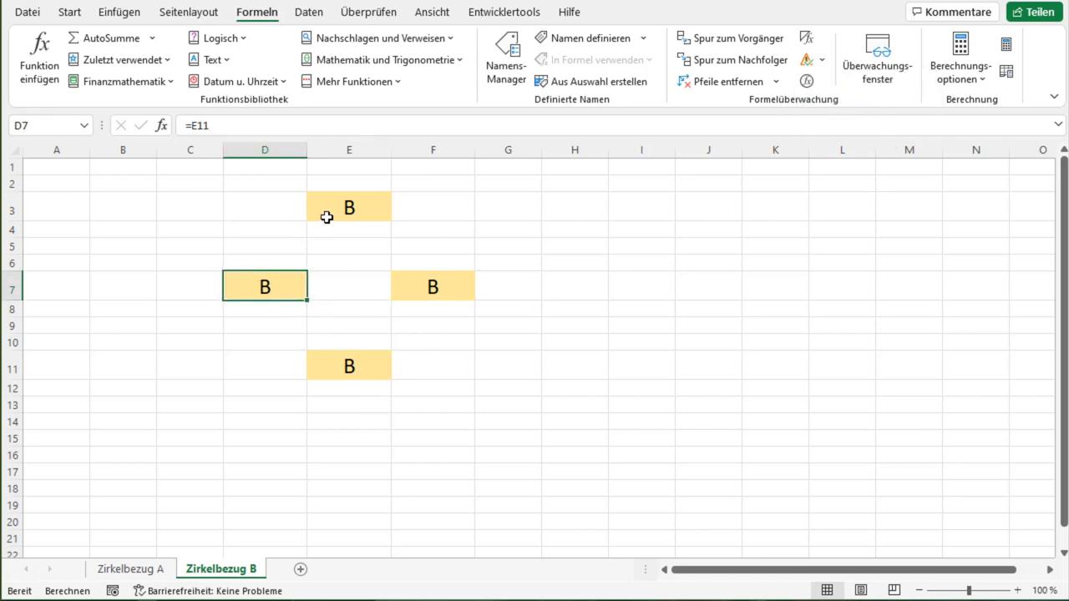
{"action": "left_click", "coordinate": [339, 214]}
{"action": "left_click", "coordinate": [428, 280]}
{"action": "left_click", "coordinate": [366, 345]}
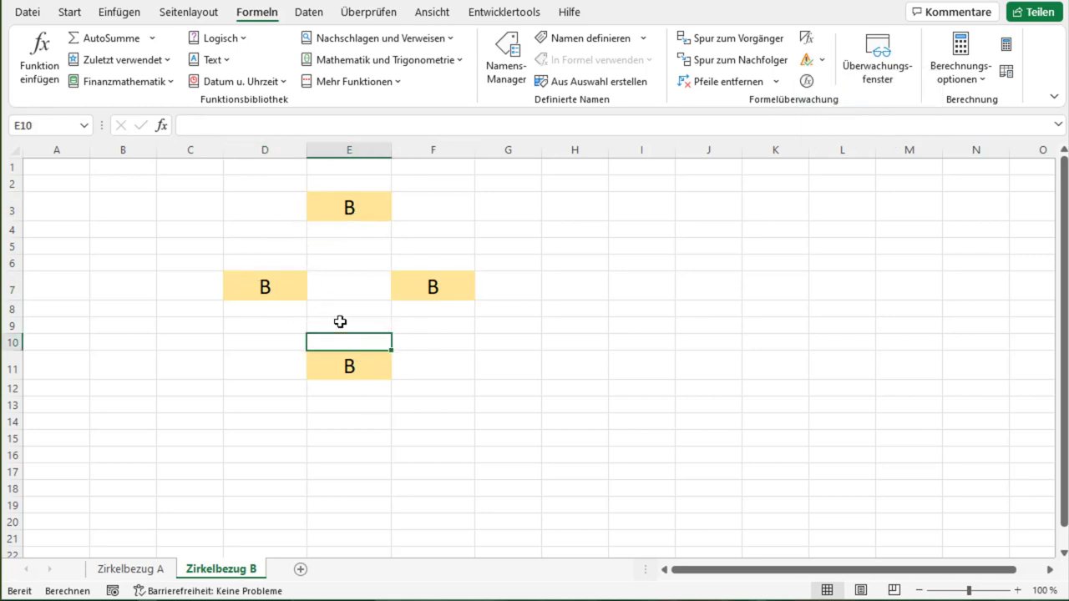
{"action": "left_click", "coordinate": [263, 275]}
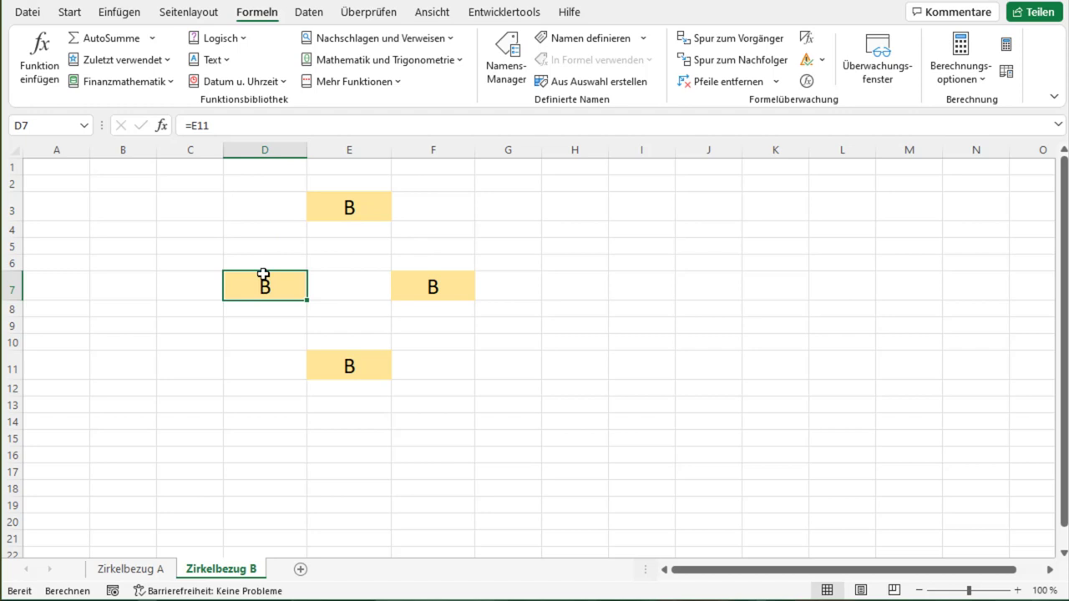